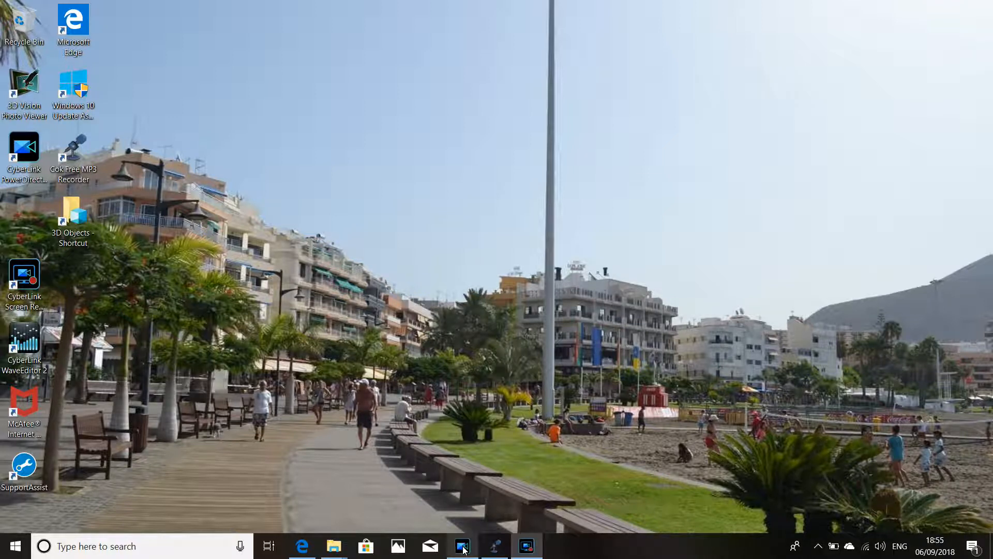
- Switch to PowerDirector and select the Kite Surfing.wmv clip in the media library
mouse_move(463, 548)
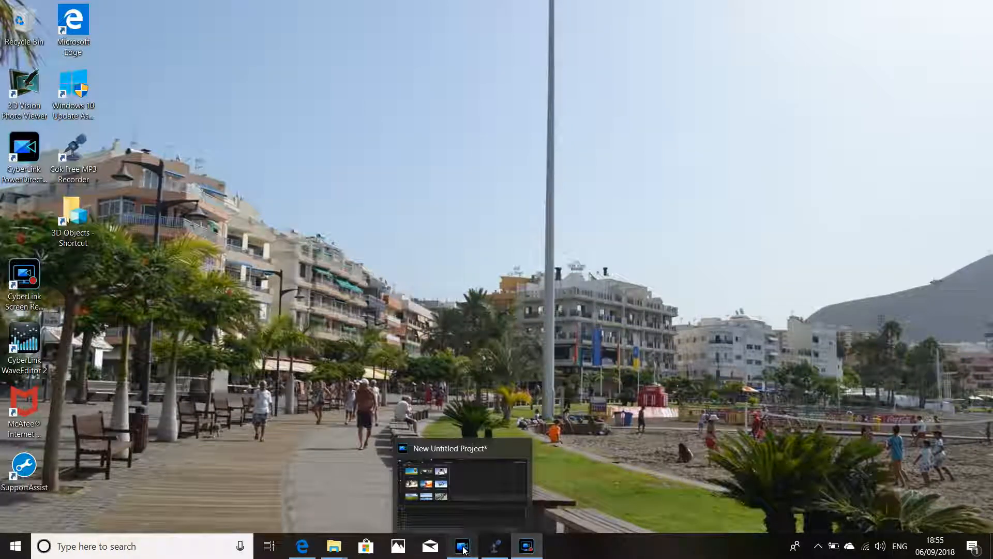
click(462, 546)
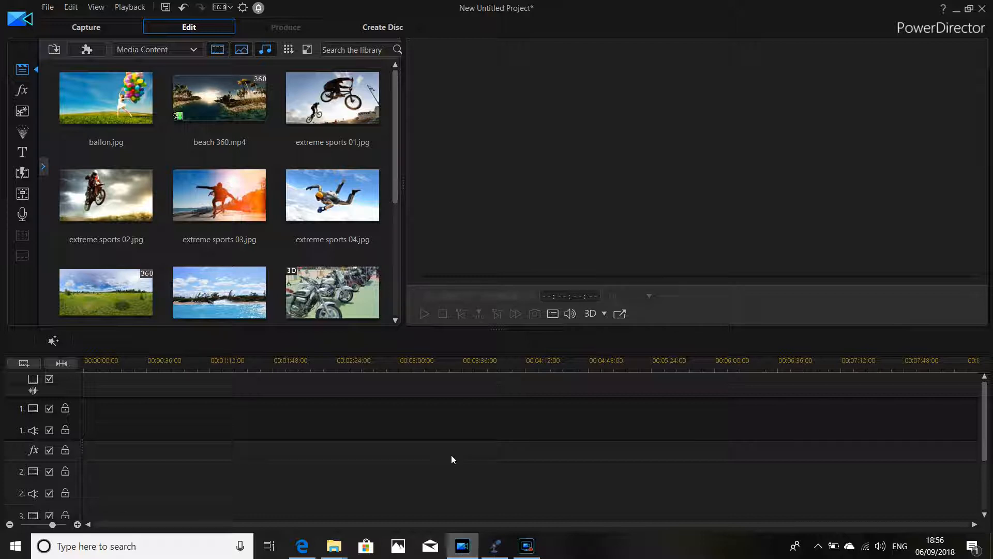
click(283, 311)
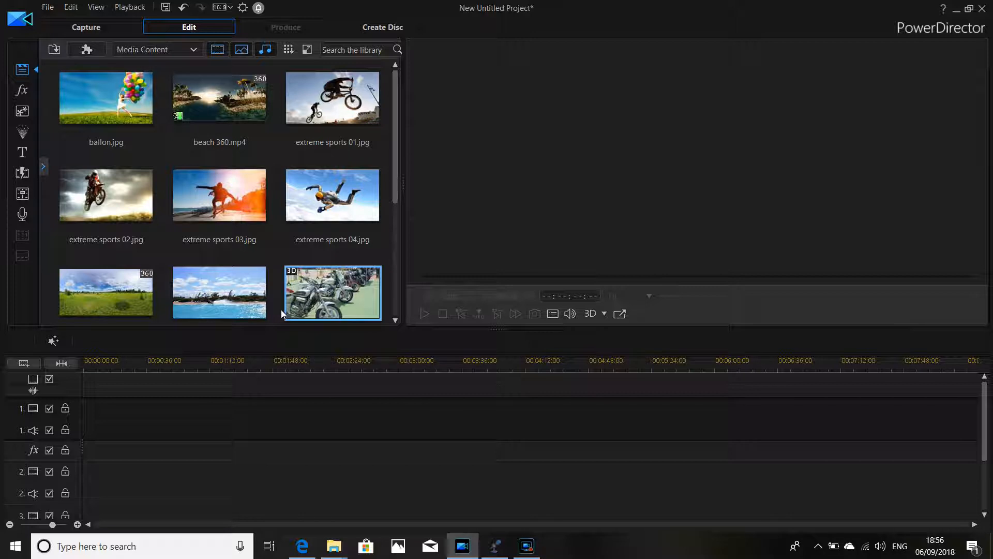
click(270, 289)
click(245, 249)
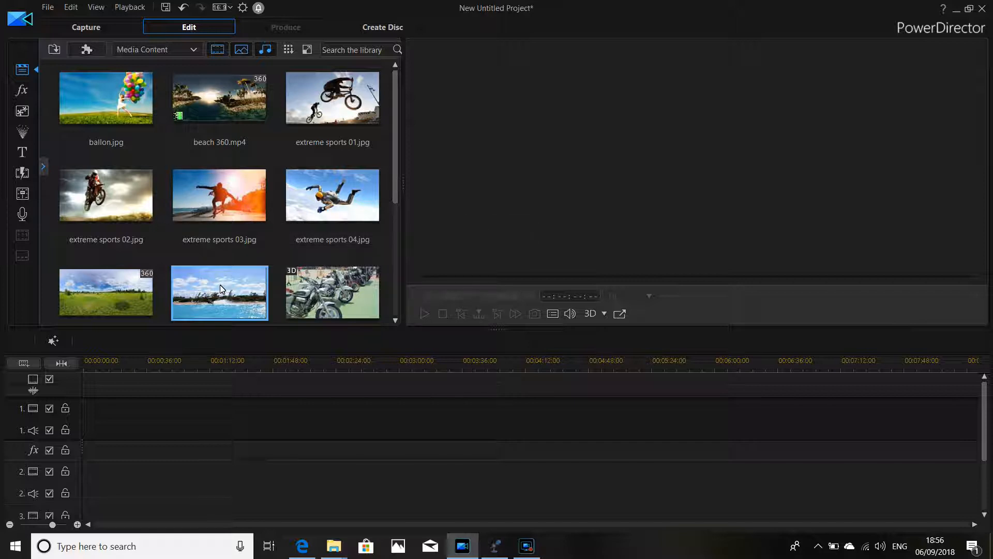
drag(395, 191, 395, 228)
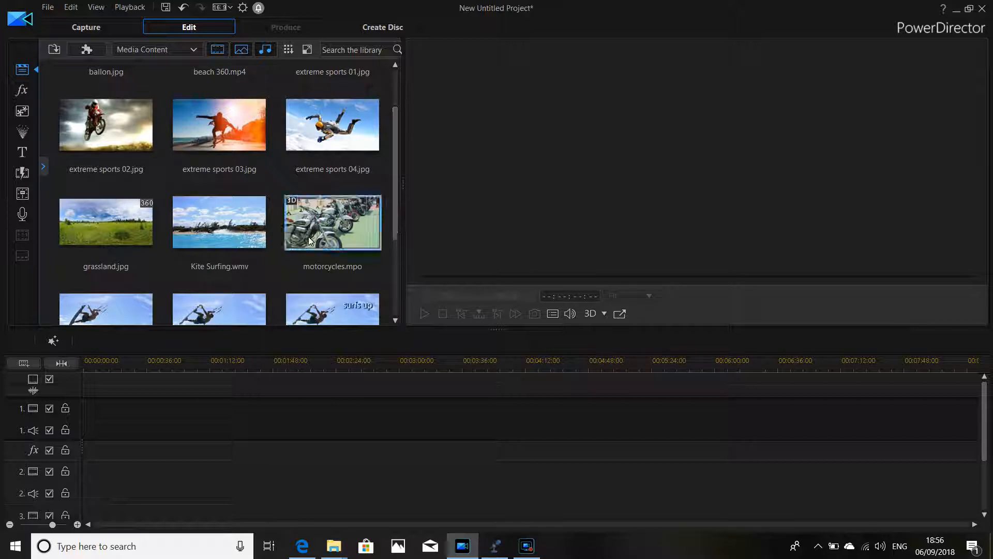
click(241, 232)
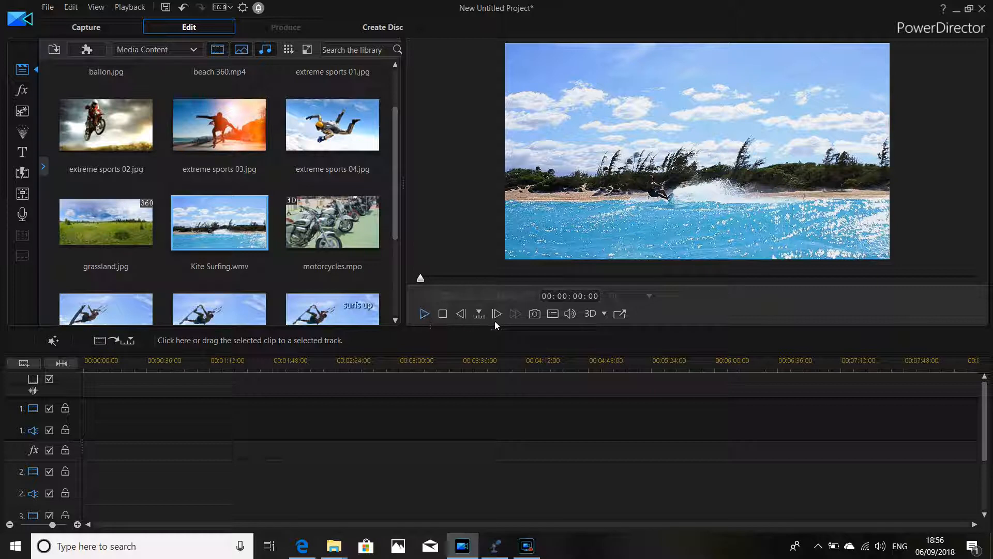
- Lower the preview volume to minimum, play the Kite Surfing clip and pause it at 00:00:04:11 with the surfer in mid-air
click(566, 319)
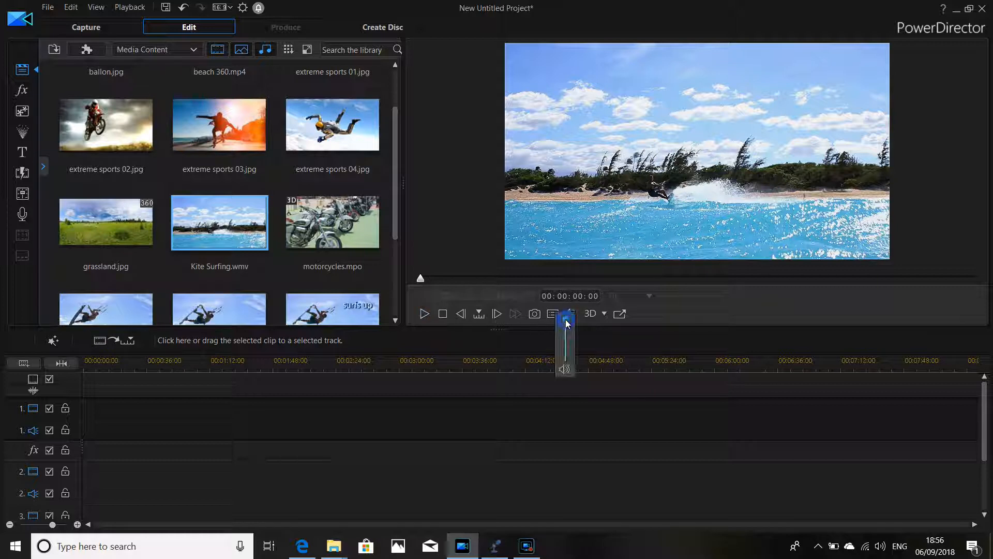
click(567, 361)
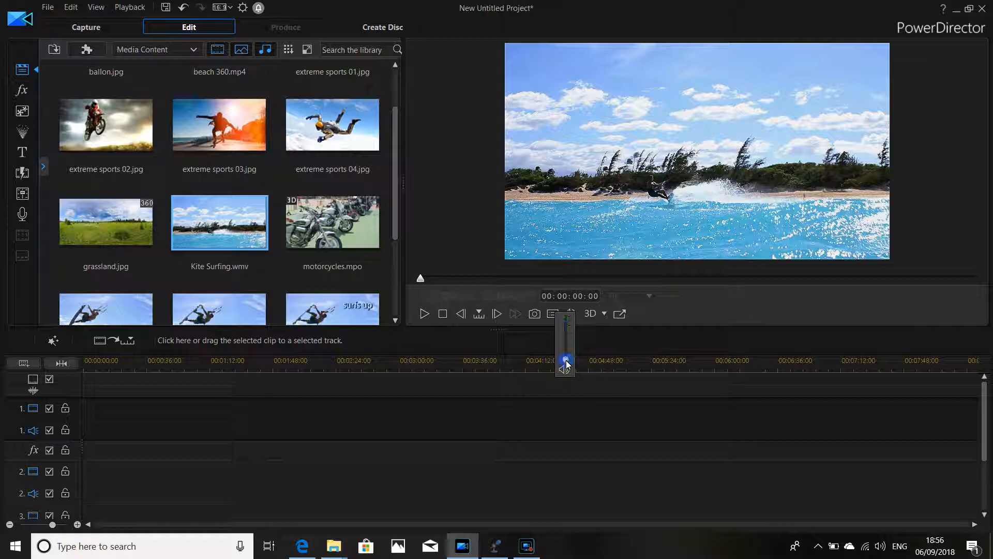
click(421, 313)
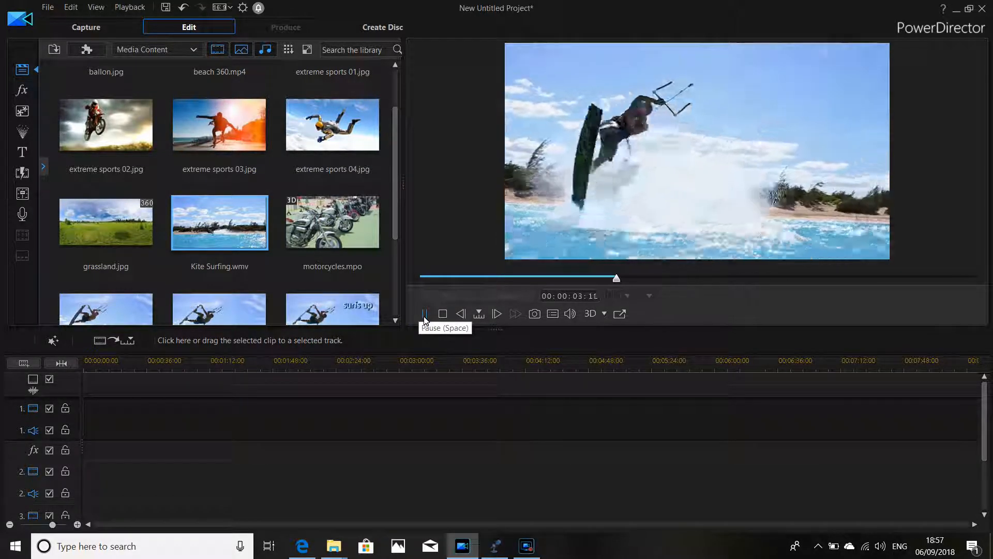
click(424, 315)
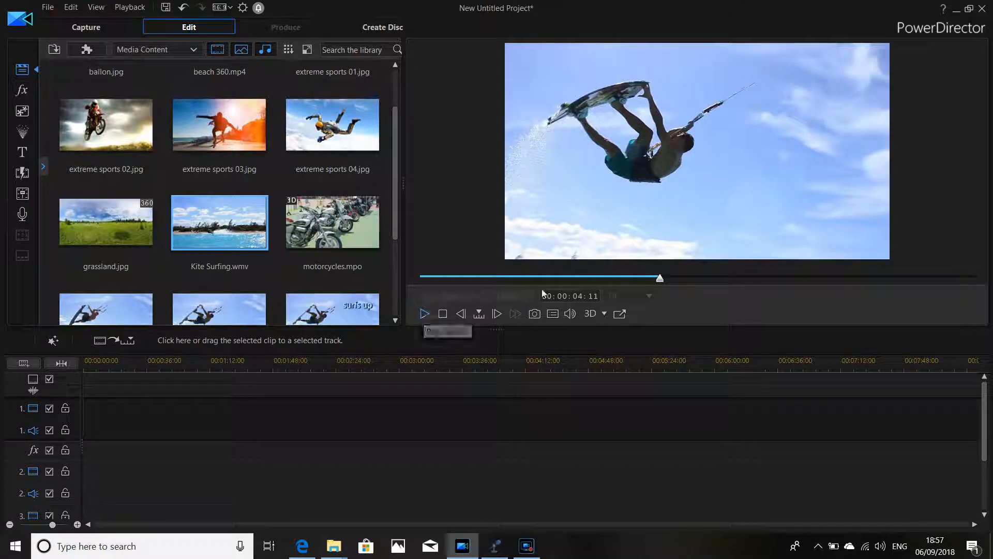
- Save a snapshot of the paused frame as "surf dude 1" in the Pictures folder and locate it in the media library
click(533, 315)
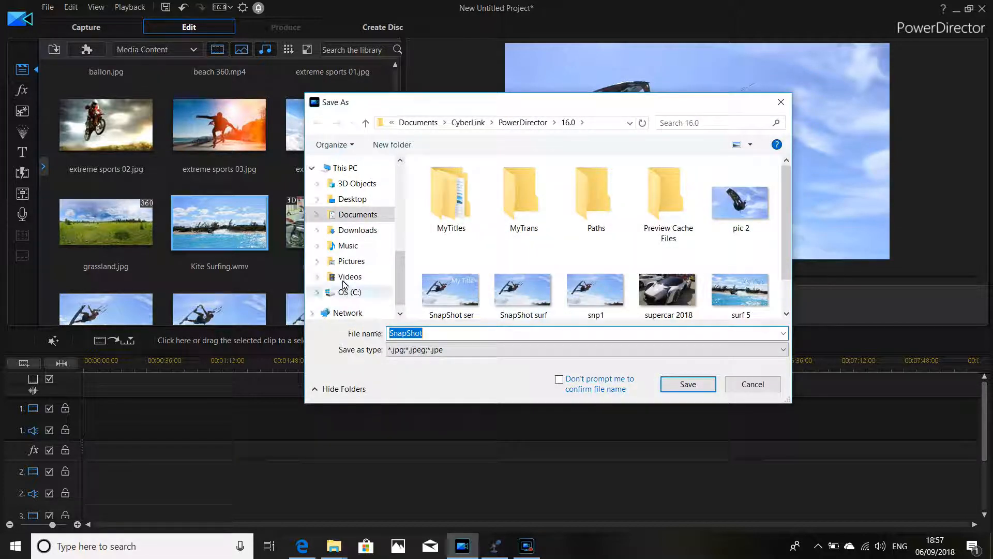
click(342, 263)
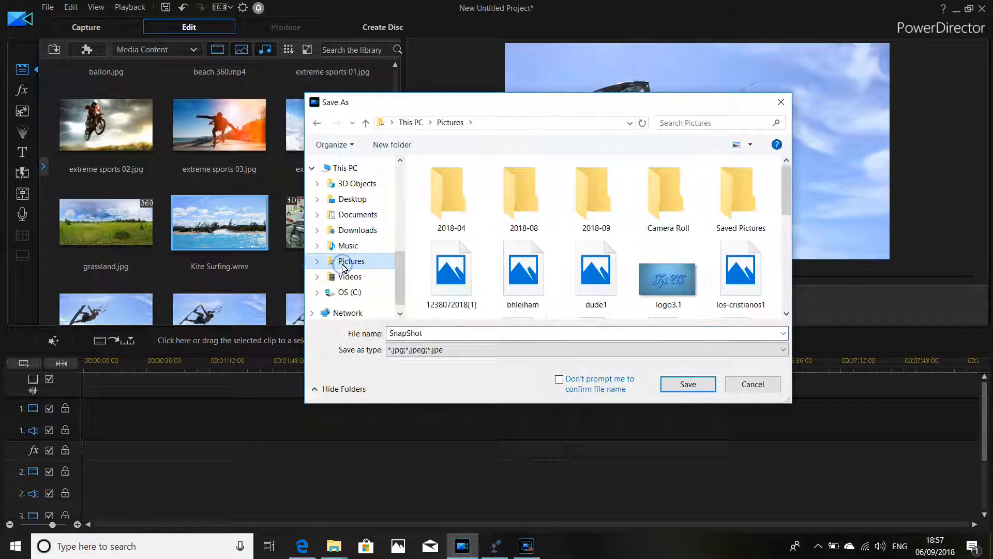
double_click(436, 333)
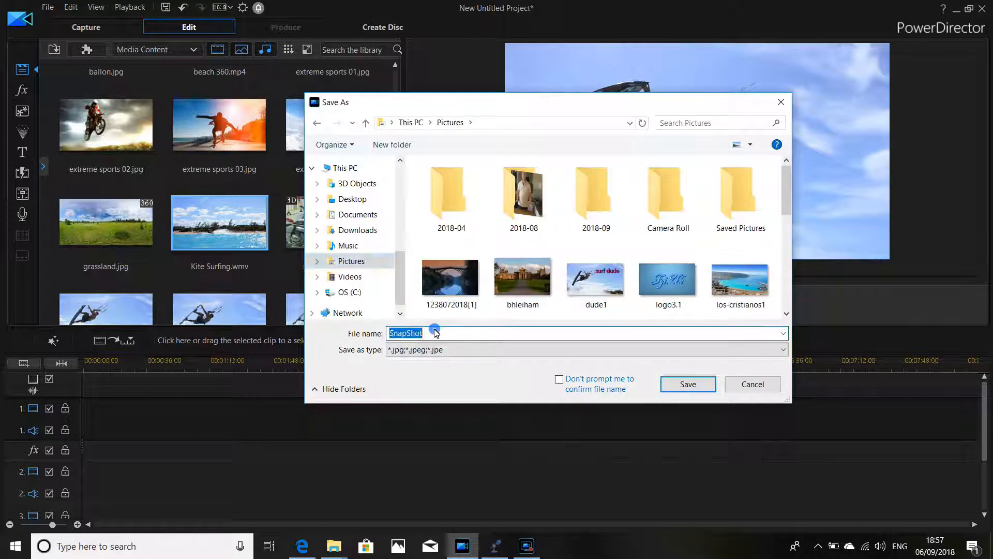
key(BackSpace)
text(surf)
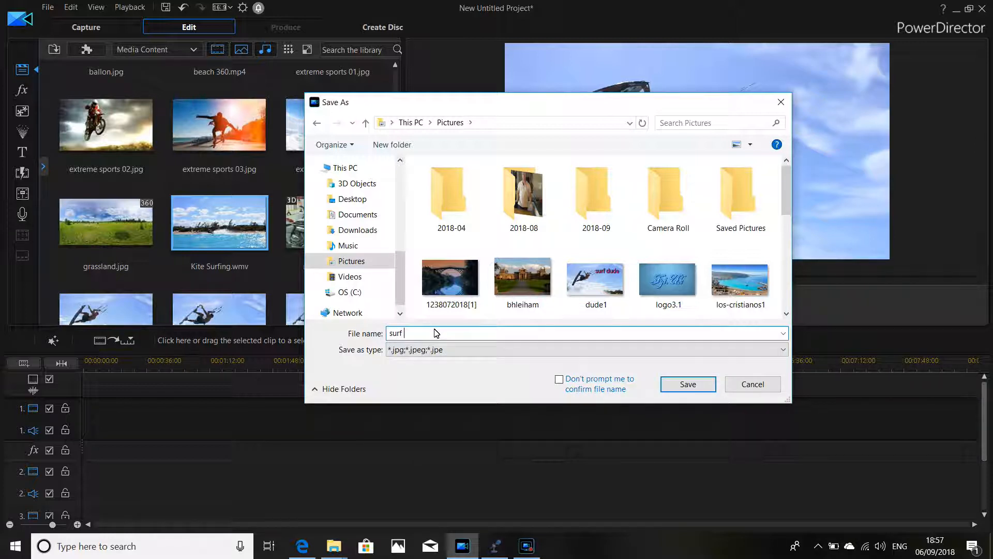
text( dude 1)
click(670, 391)
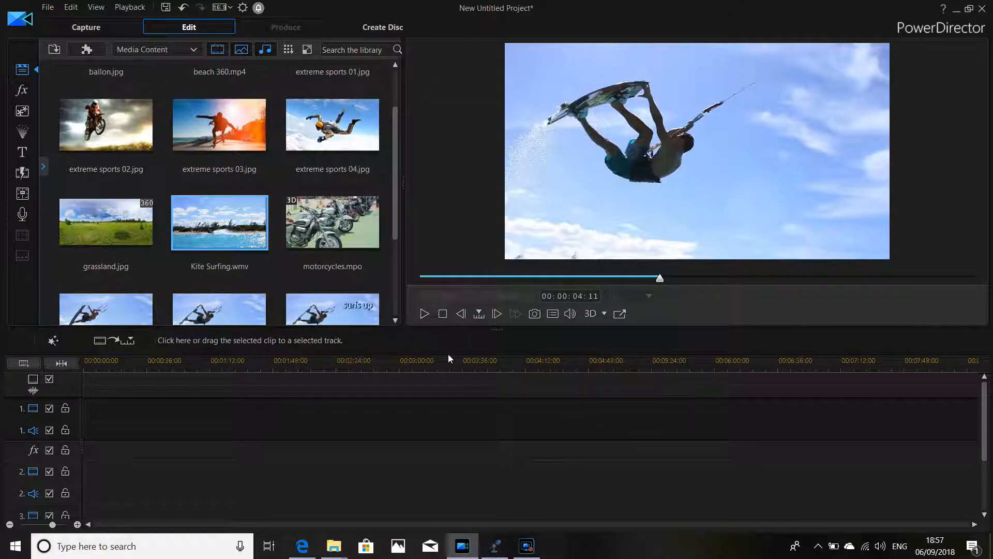
drag(397, 231, 396, 324)
click(310, 292)
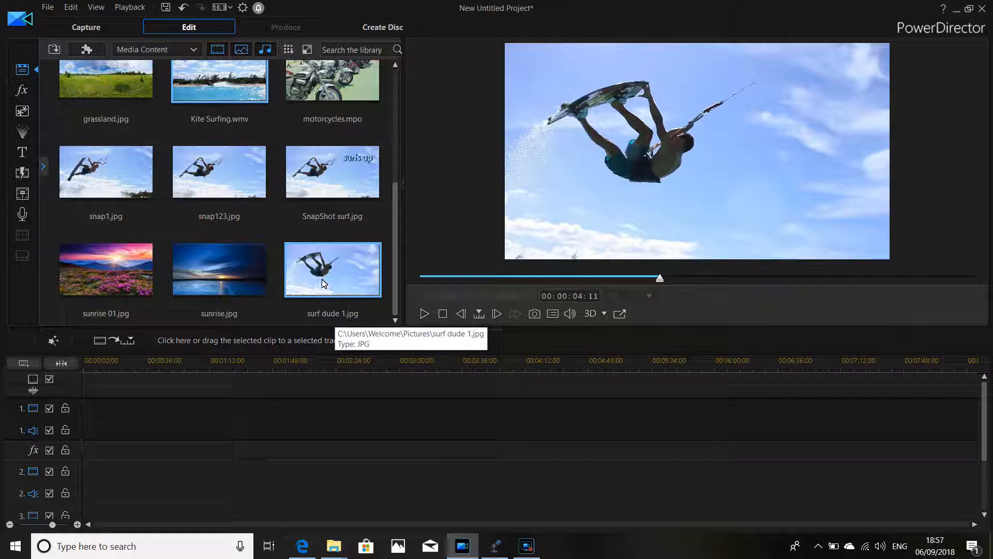
- Open the Default title from the Text only category of the title library in the Title Designer
click(24, 153)
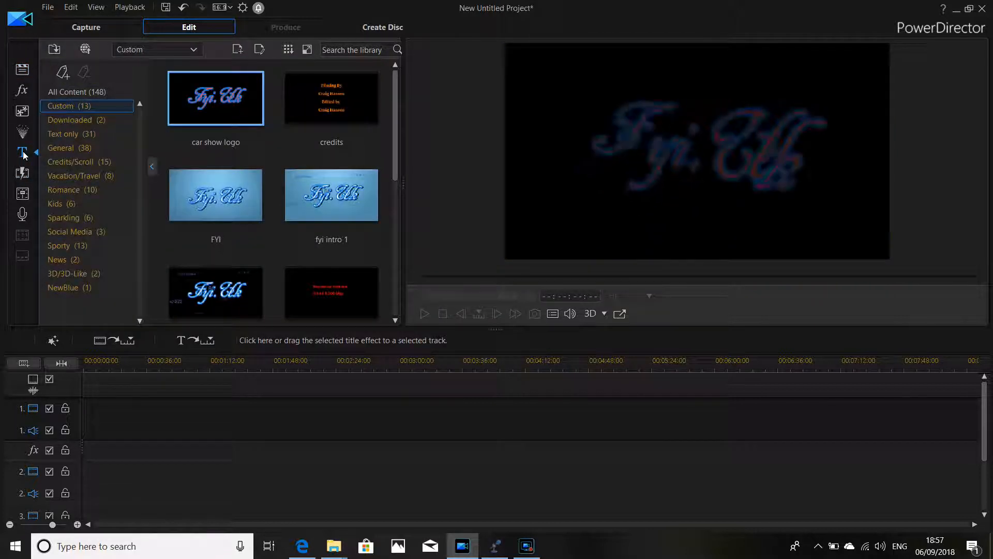
click(73, 134)
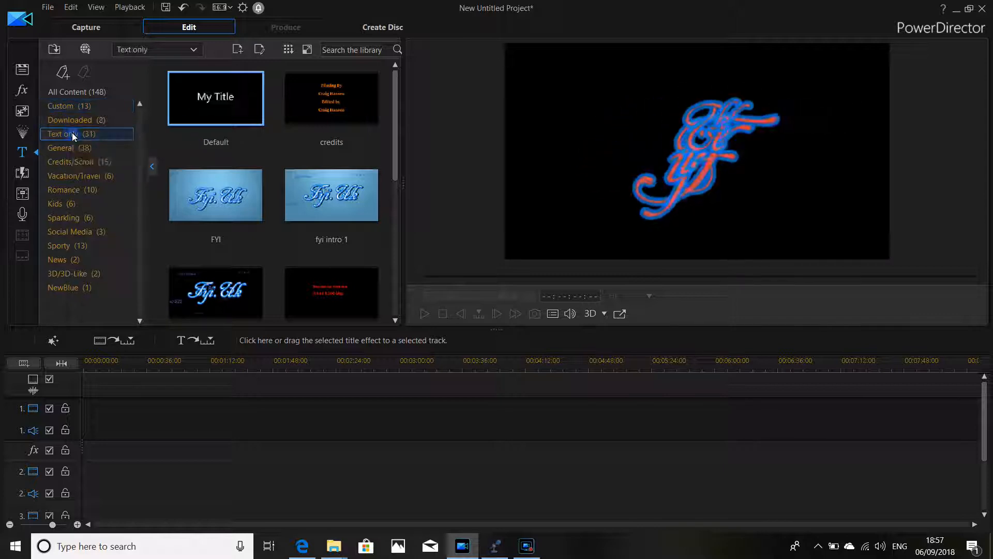
double_click(206, 105)
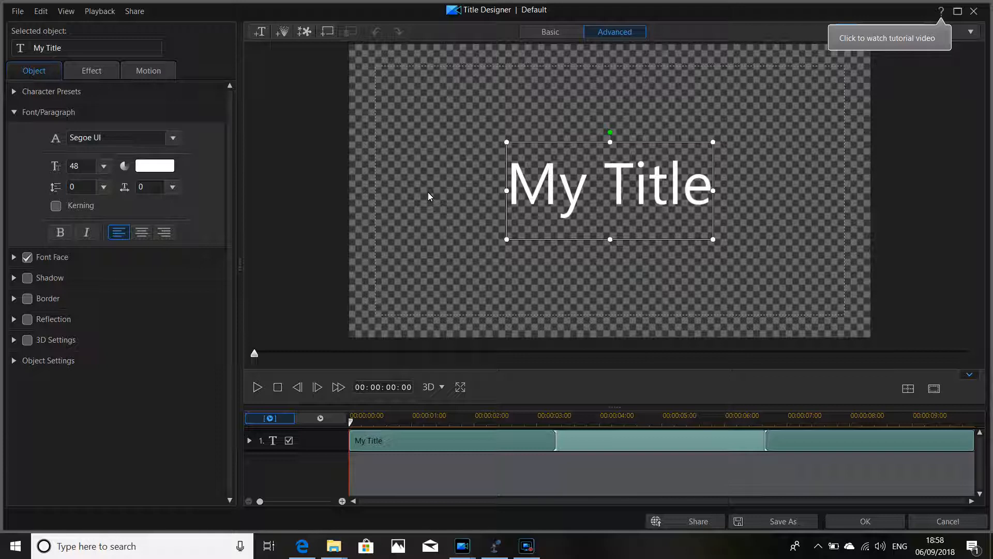
- Insert the "surf dude 1" picture as the title's background image, using the Stretch option
click(326, 32)
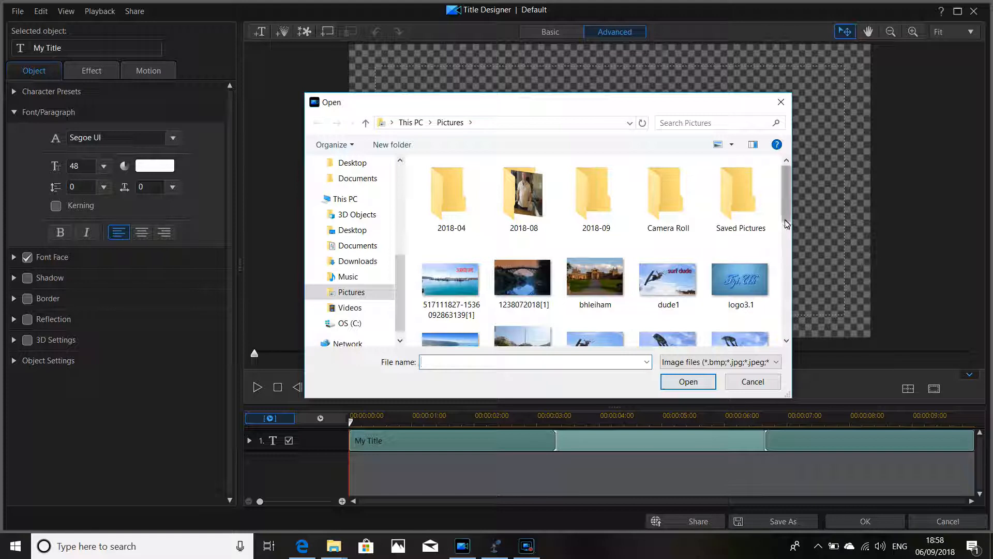
drag(787, 223, 785, 343)
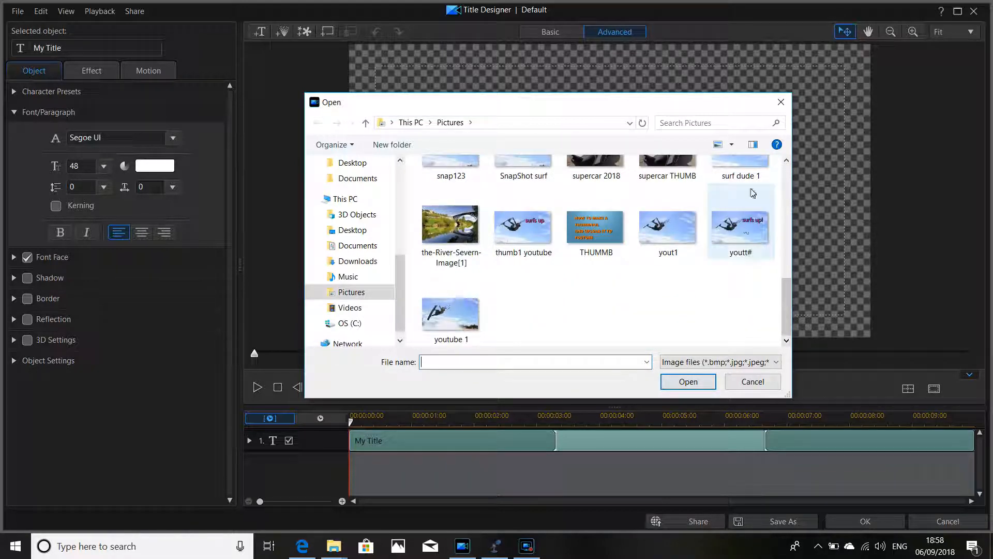
scroll(790, 294, up, 1)
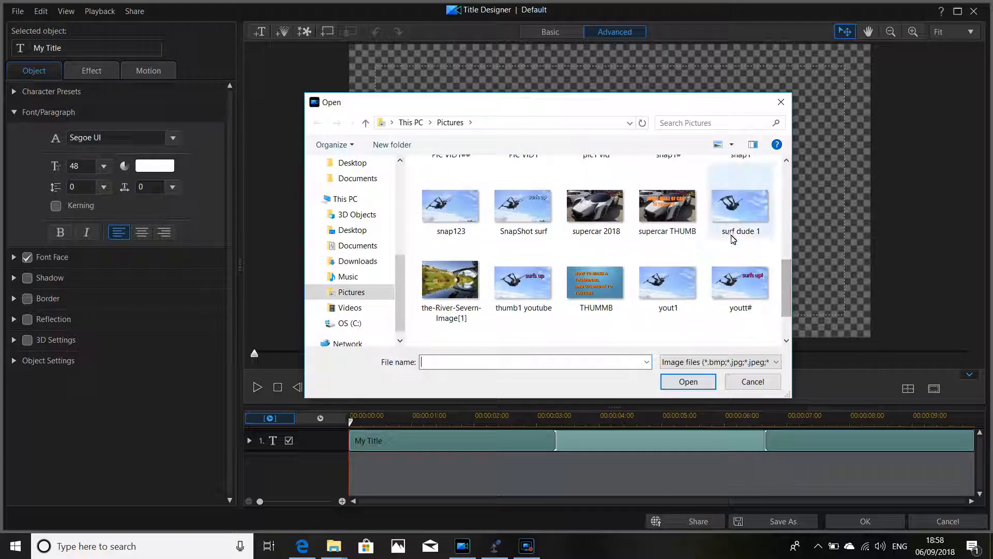
double_click(736, 220)
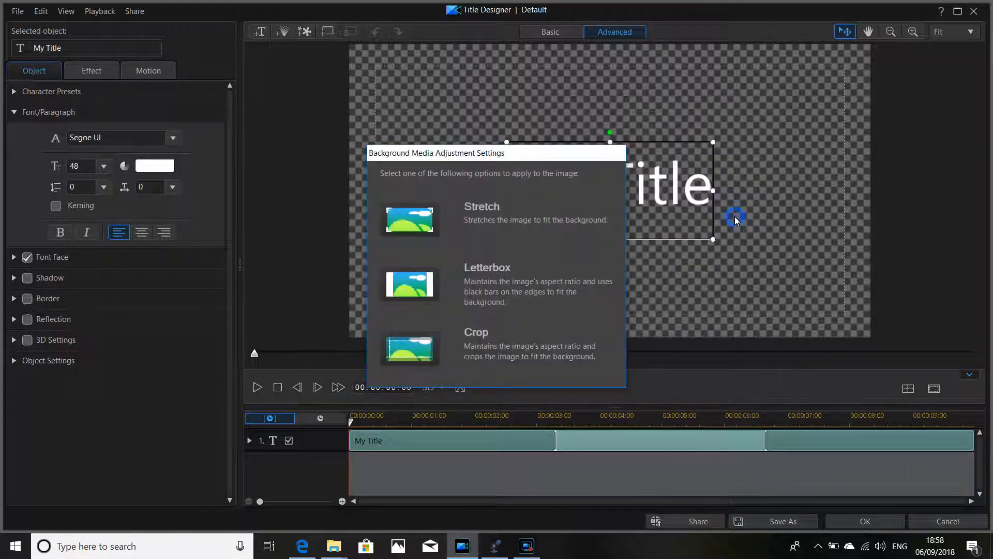
click(408, 227)
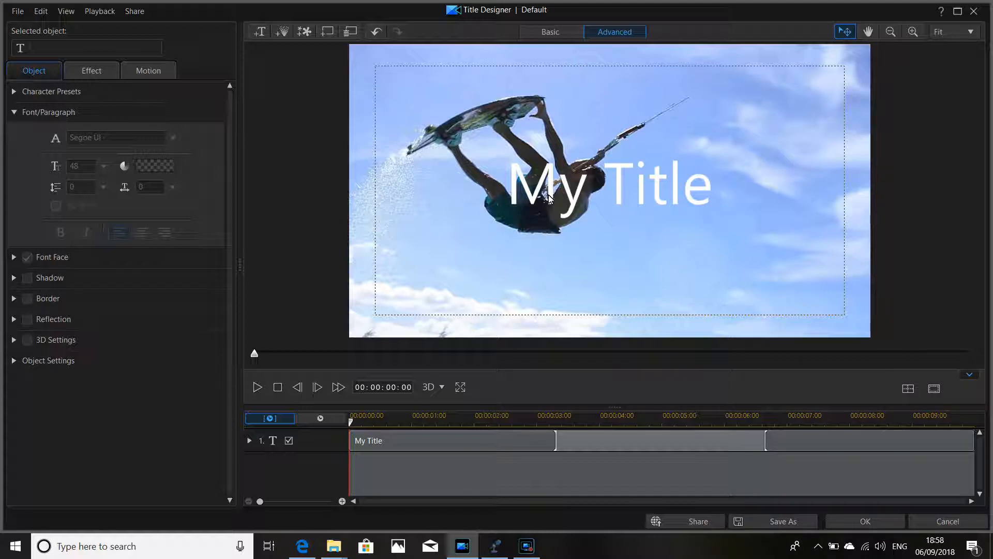
- Shrink the "My Title" text box and move it into the upper-right corner of the image, clear of the surfer
click(608, 188)
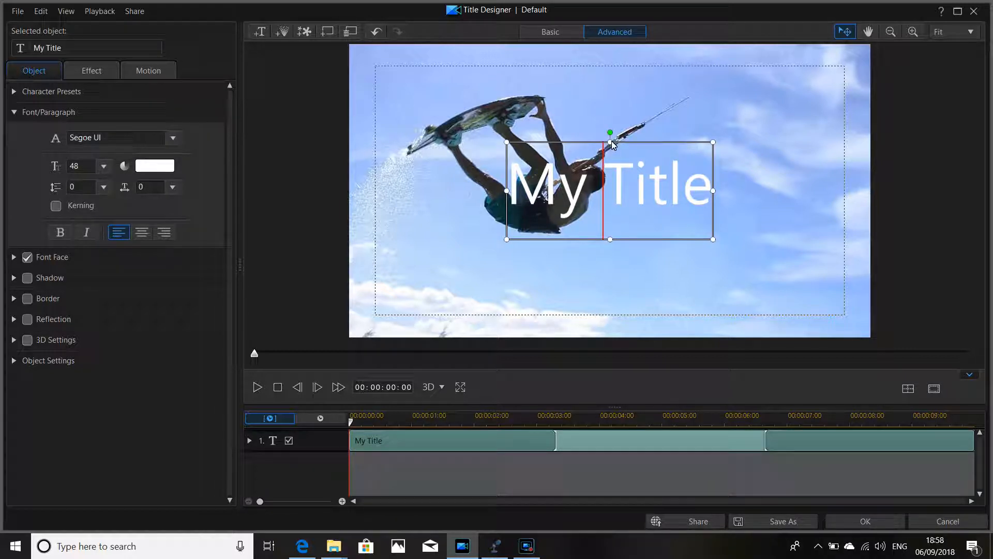
drag(611, 141, 611, 156)
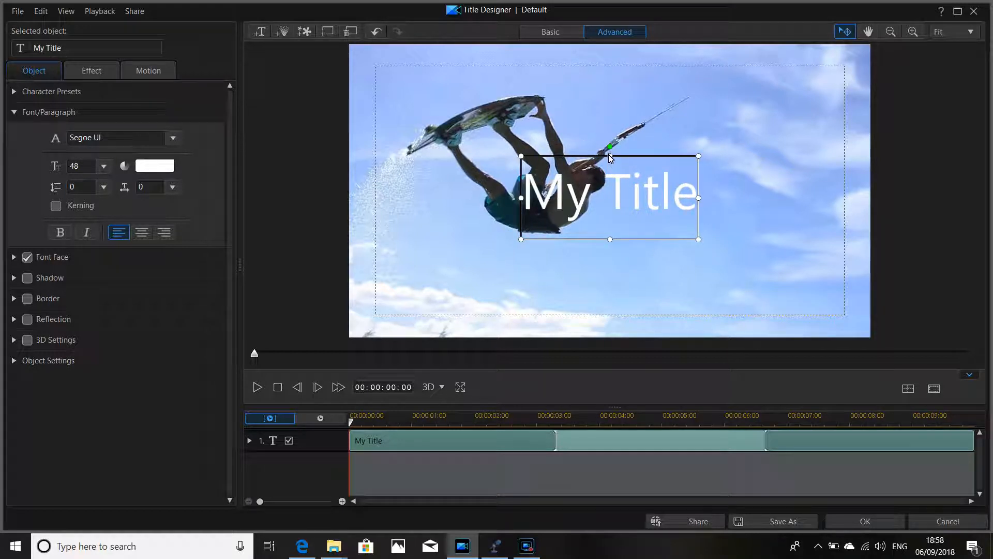
drag(609, 155, 747, 72)
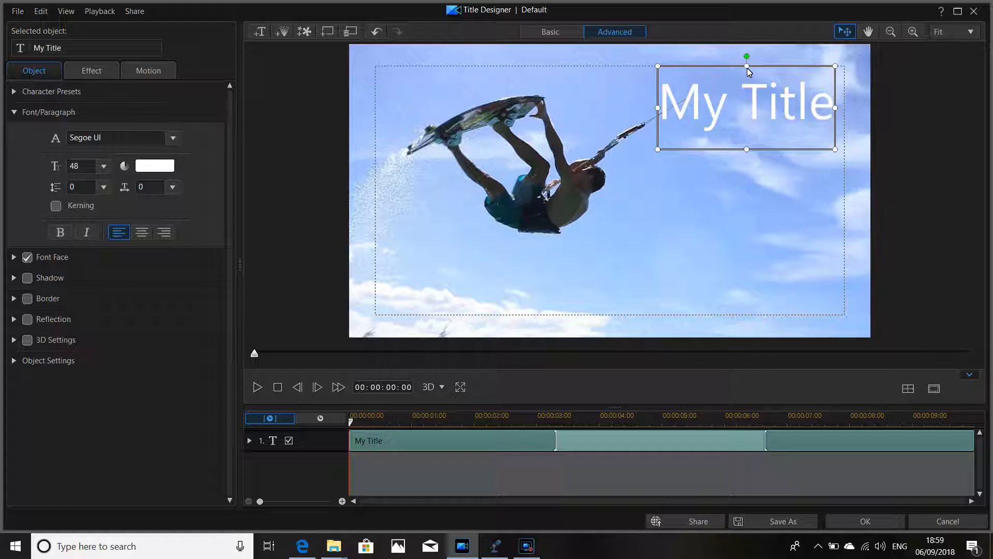
drag(747, 67, 749, 77)
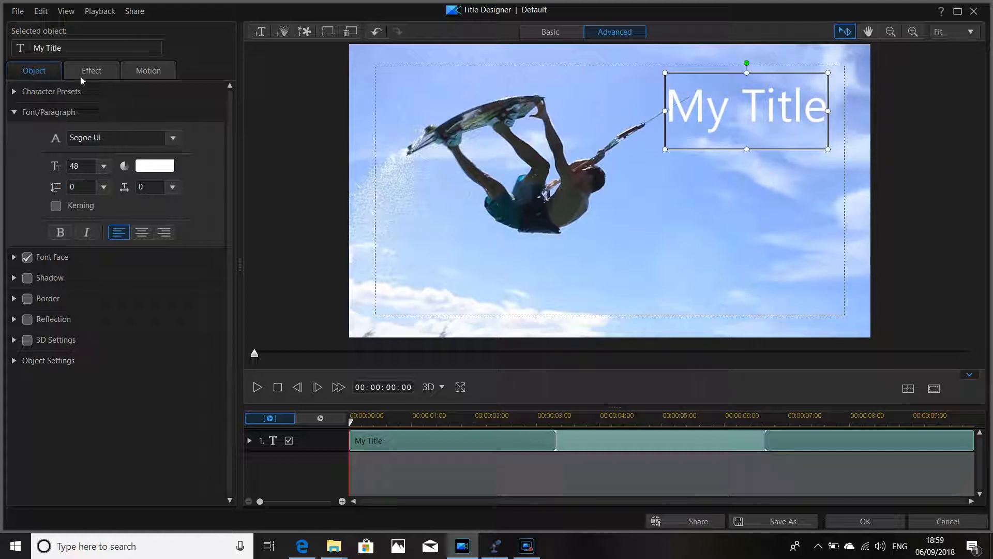
- Replace the title text with "surf dude"
click(74, 48)
key(BackSpace)
key(BackSpace)
key(BackSpace)
key(BackSpace)
key(BackSpace)
key(BackSpace)
key(BackSpace)
key(BackSpace)
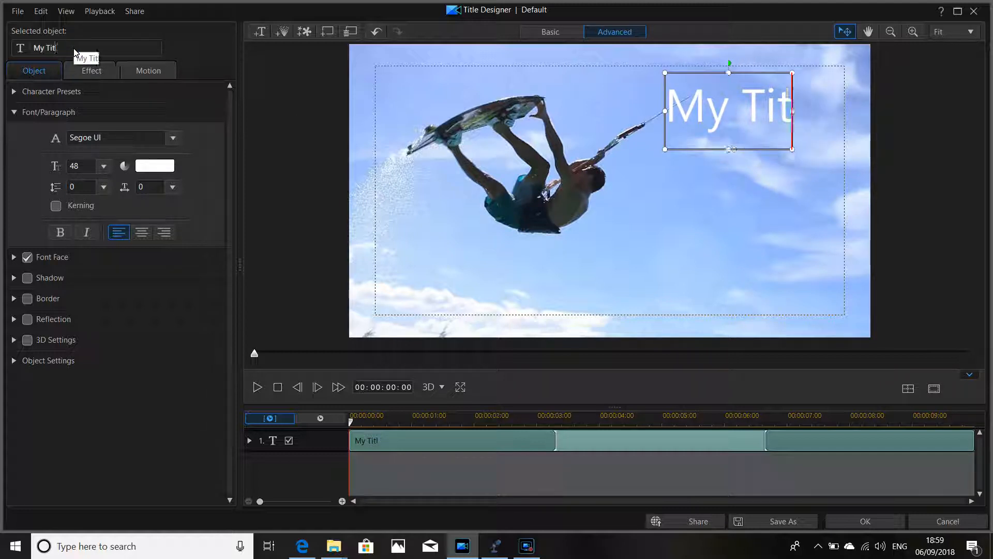
text(suf)
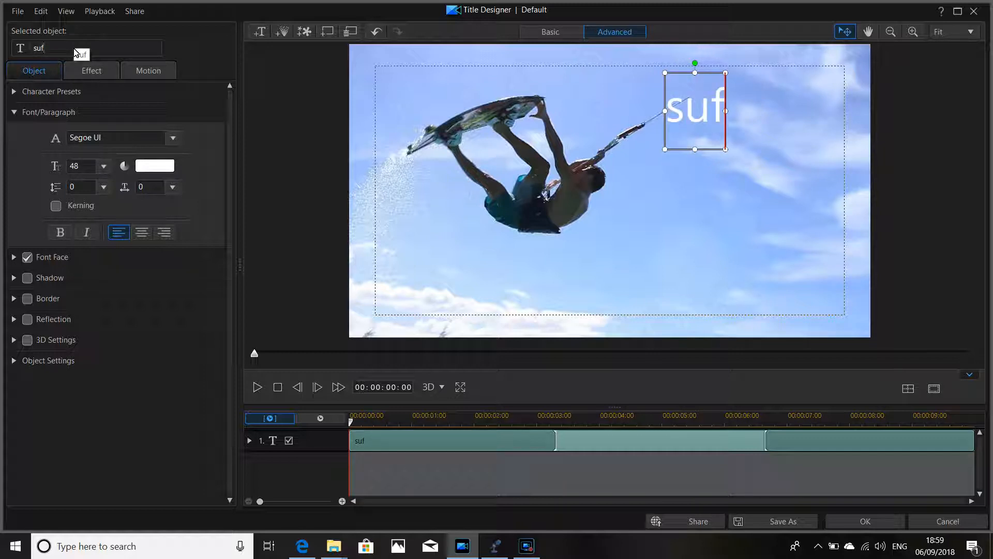
key(BackSpace)
text(rf)
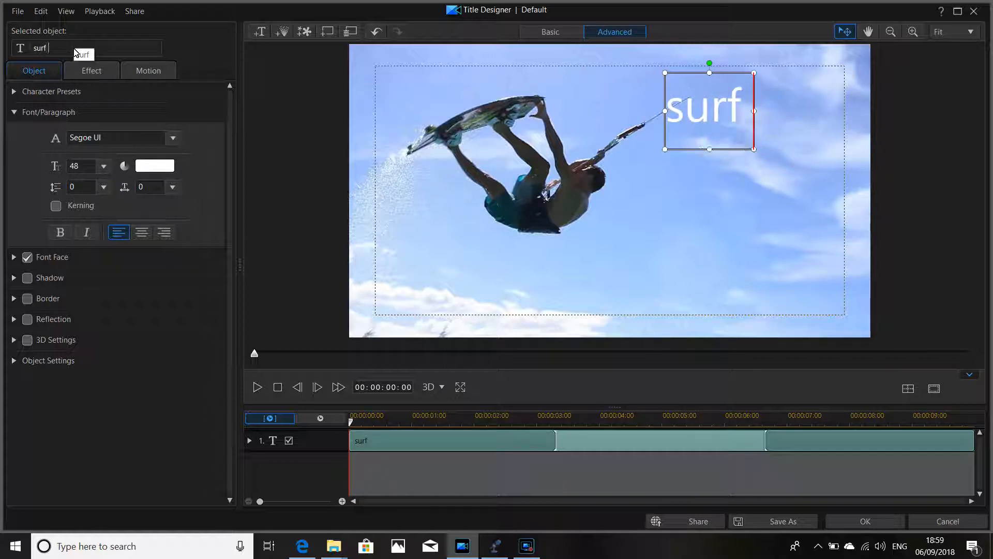
text( dude)
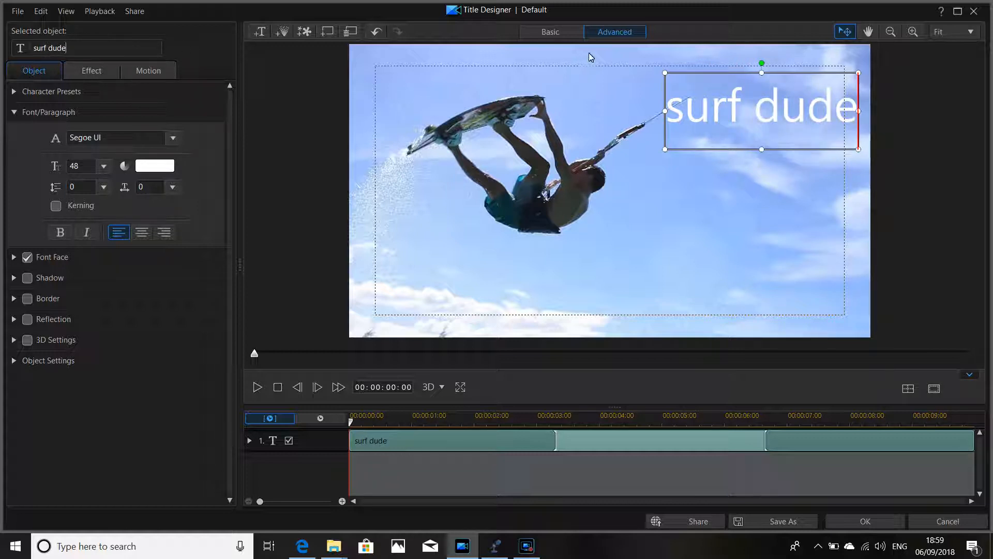
- Shrink and reposition the "surf dude" text to fit inside the dashed safe area, and set its font color to red
mouse_move(764, 78)
mouse_down()
mouse_move(737, 73)
mouse_move(785, 83)
mouse_move(738, 82)
mouse_move(745, 77)
mouse_up()
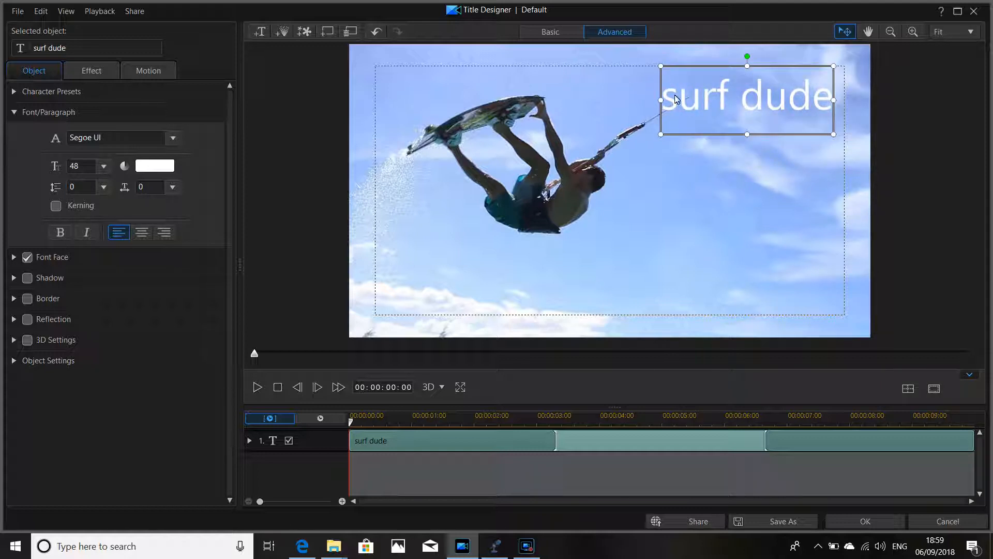
click(157, 166)
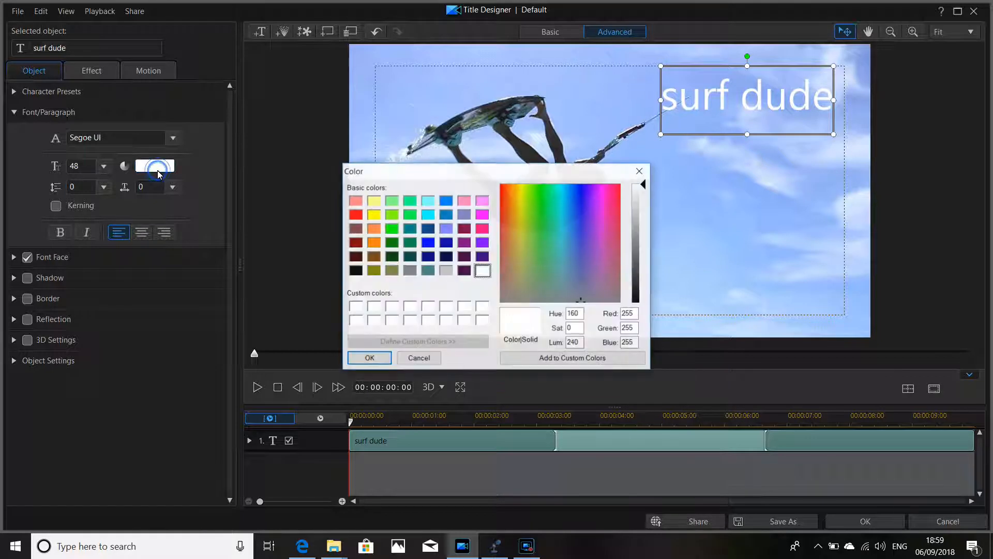
click(355, 214)
click(366, 357)
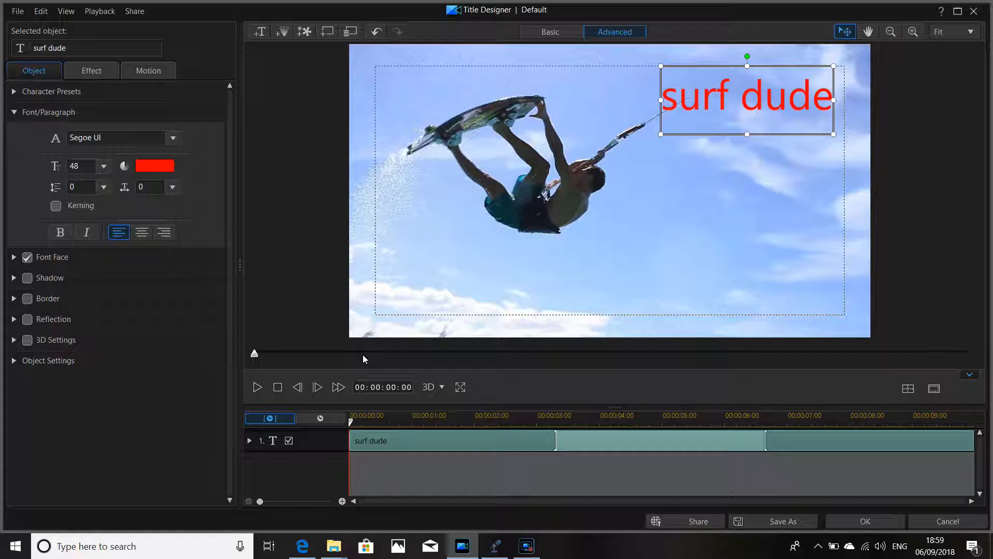
- Save the title as a custom template named "surf dude 123" and close the Title Designer
click(780, 529)
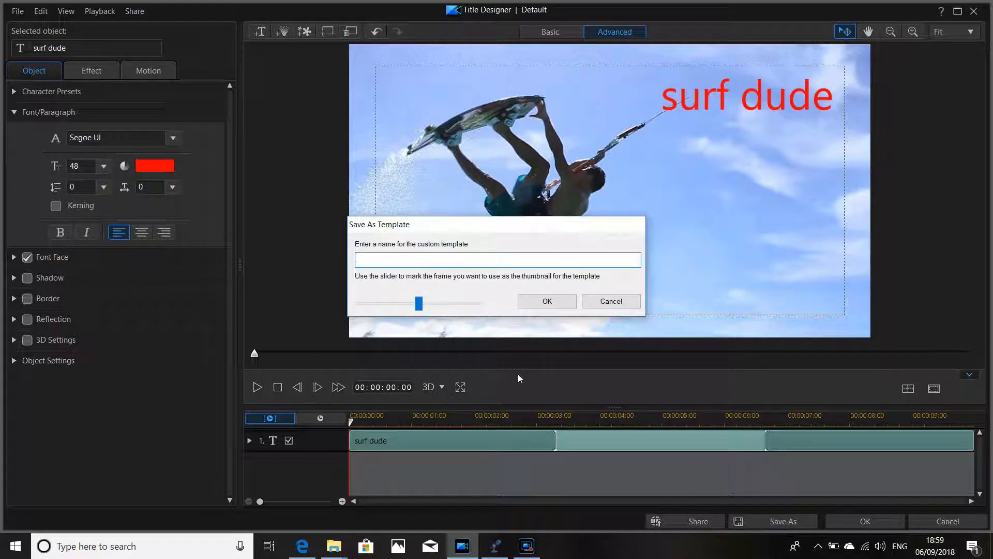
click(369, 262)
text(rf dude 123)
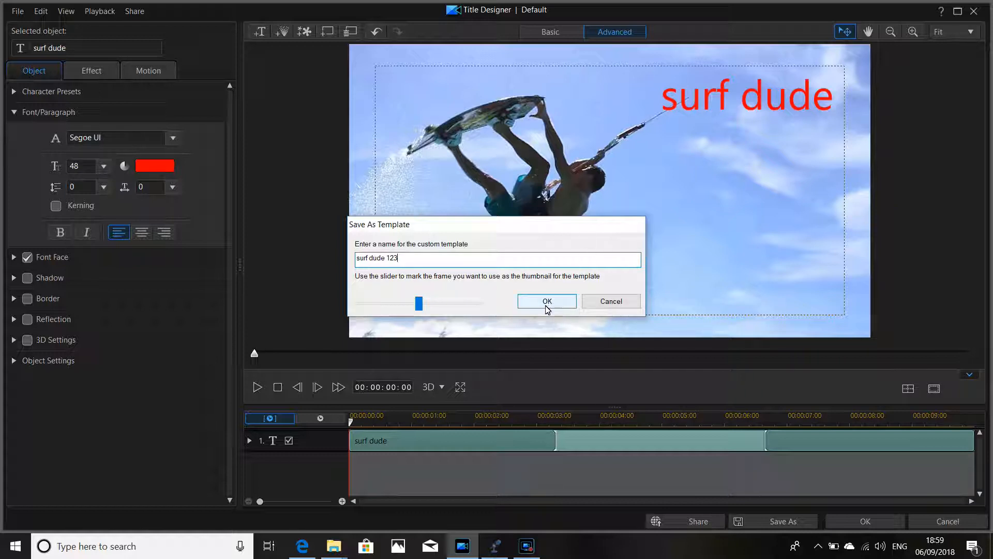
click(546, 302)
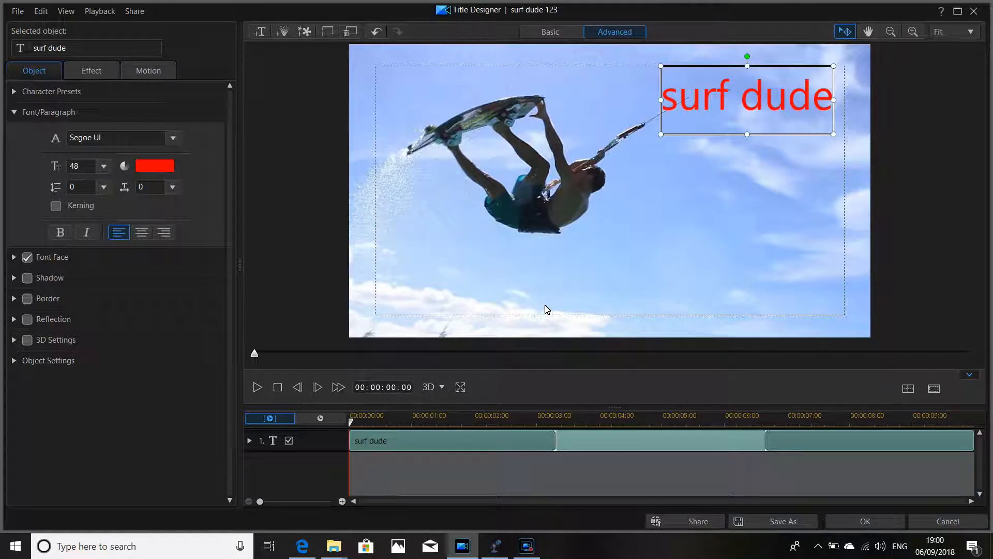
click(972, 11)
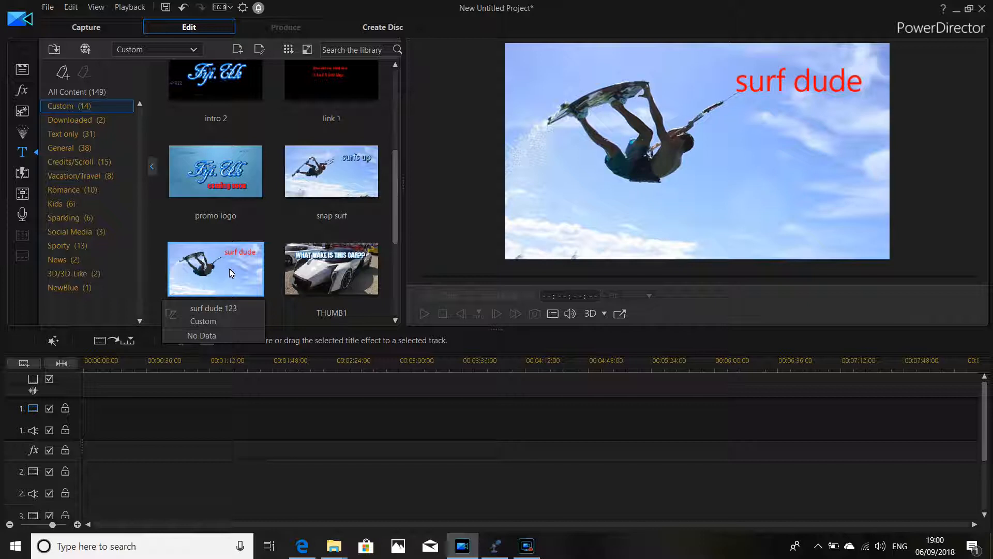
- Place the "surf dude 123" title at the start of video track 1 and save a snapshot of it in Pictures as "surf dude 123"
drag(229, 269, 83, 423)
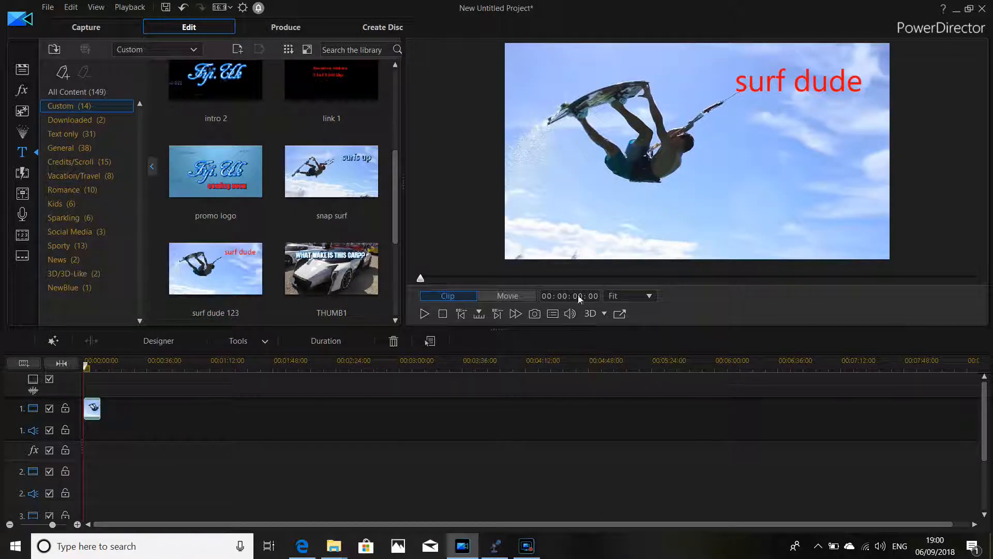
click(535, 314)
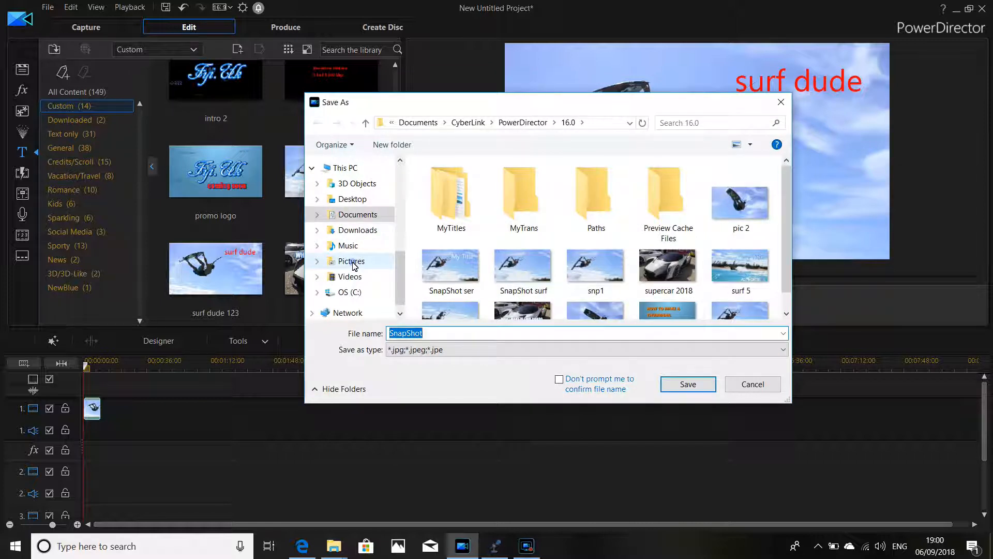
click(353, 265)
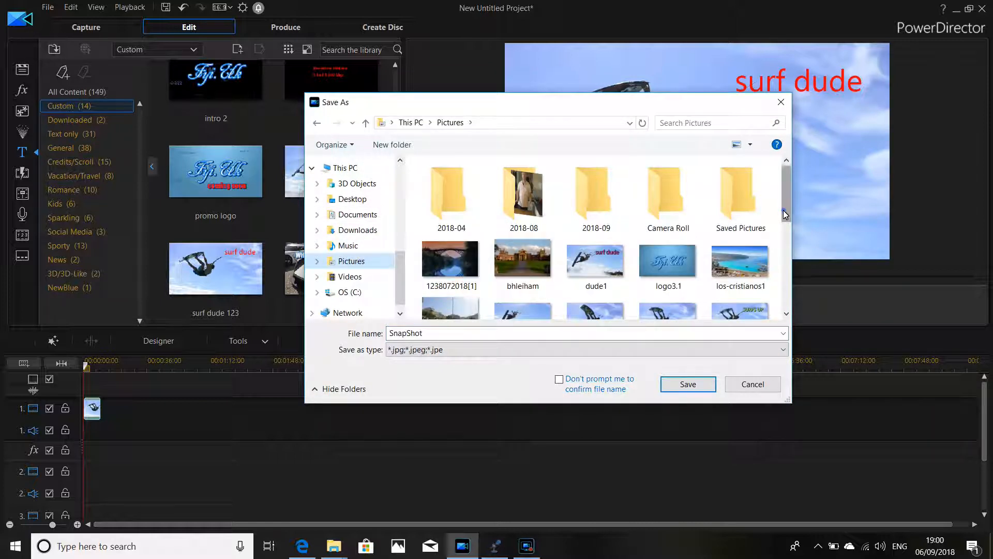
scroll(783, 218, down, 4)
double_click(427, 334)
key(BackSpace)
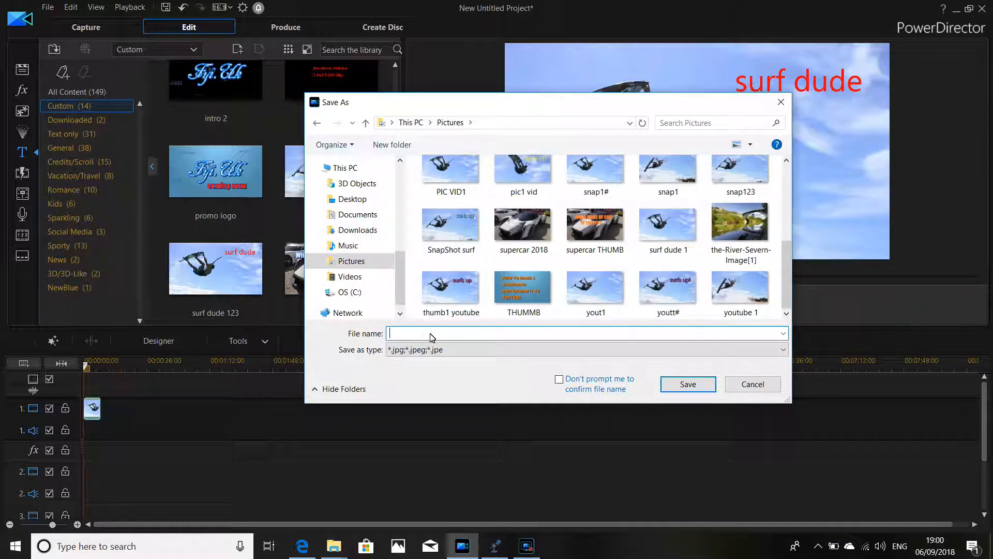
text(surf du)
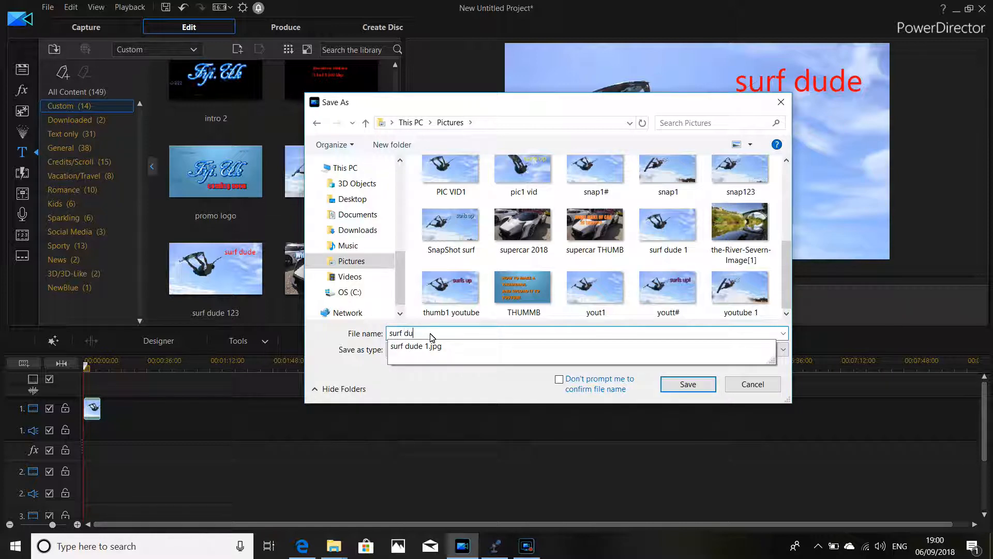
text(de 123)
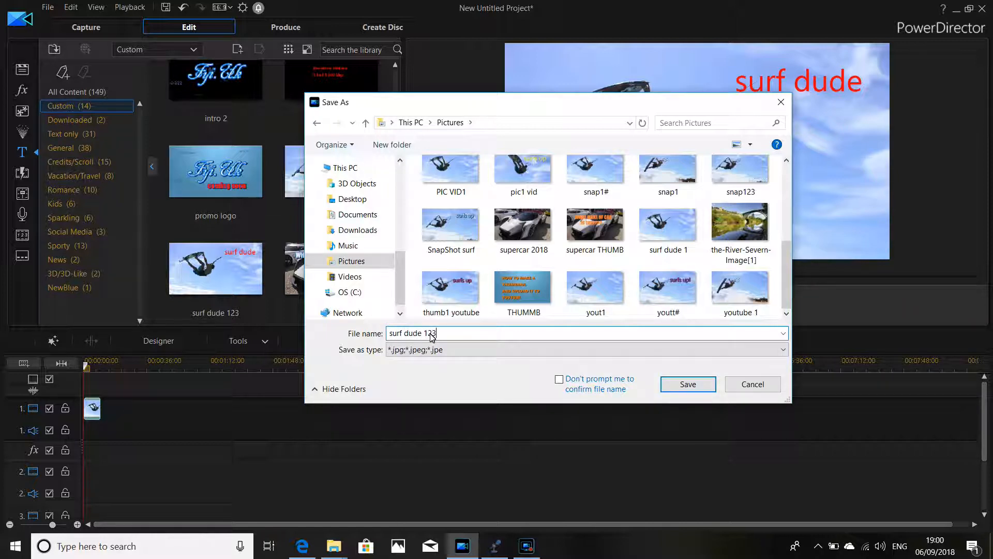
click(697, 386)
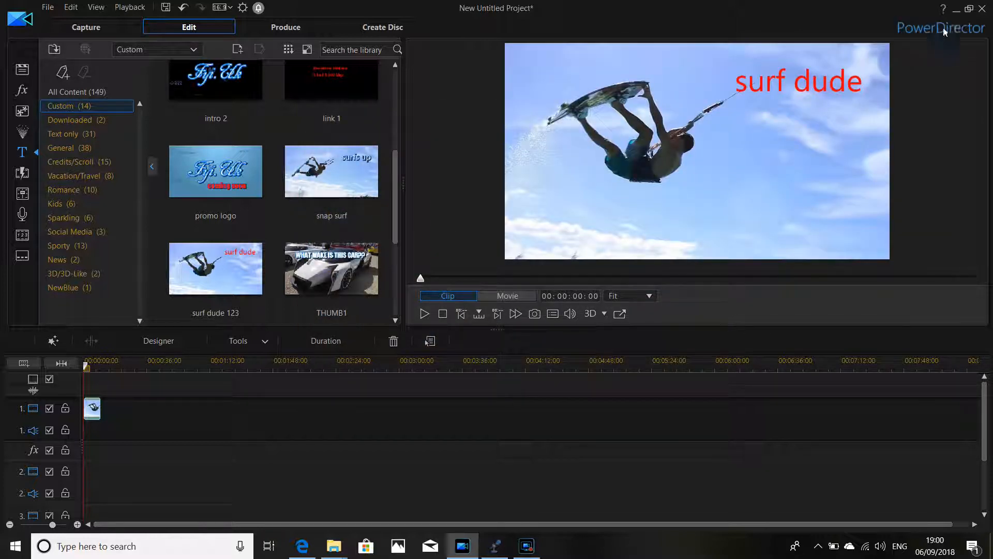
- Minimize PowerDirector, switch to Microsoft Edge, and open the youtube.com/verify result from the "youtube verify" search
click(957, 9)
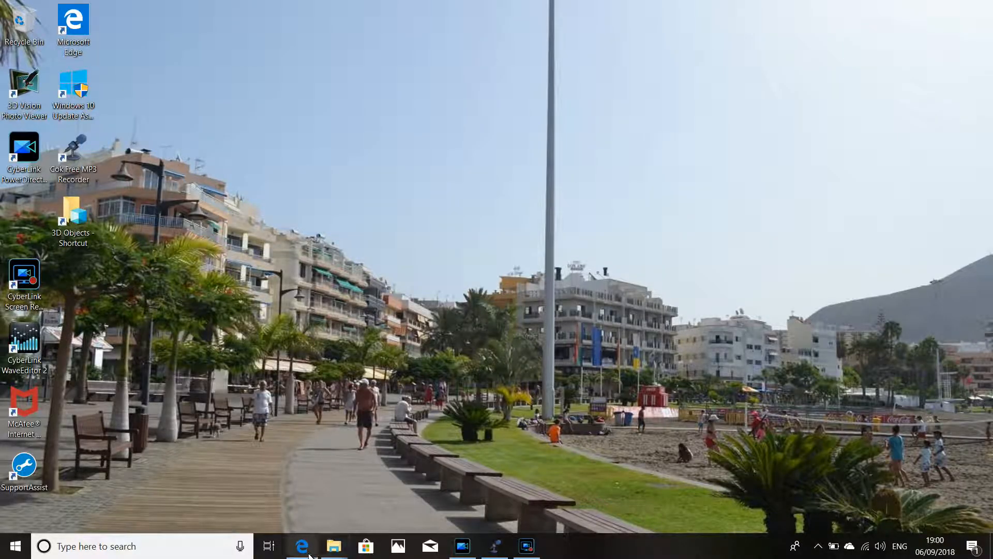
click(309, 554)
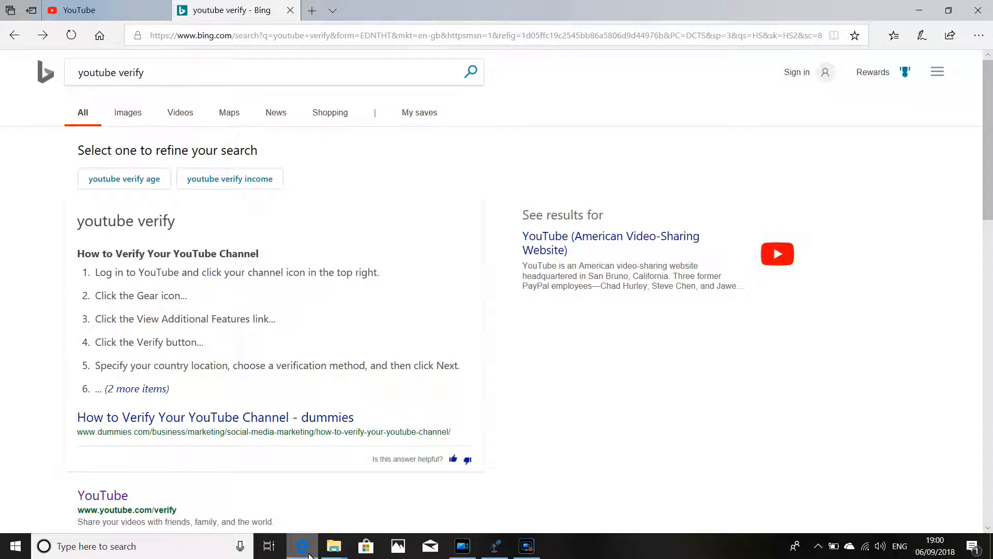
drag(987, 214, 987, 259)
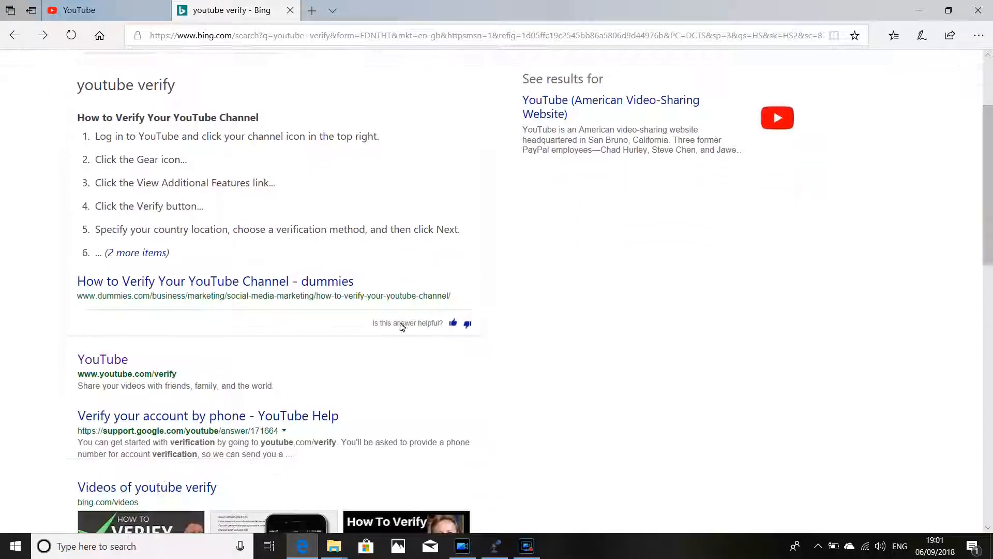
click(103, 360)
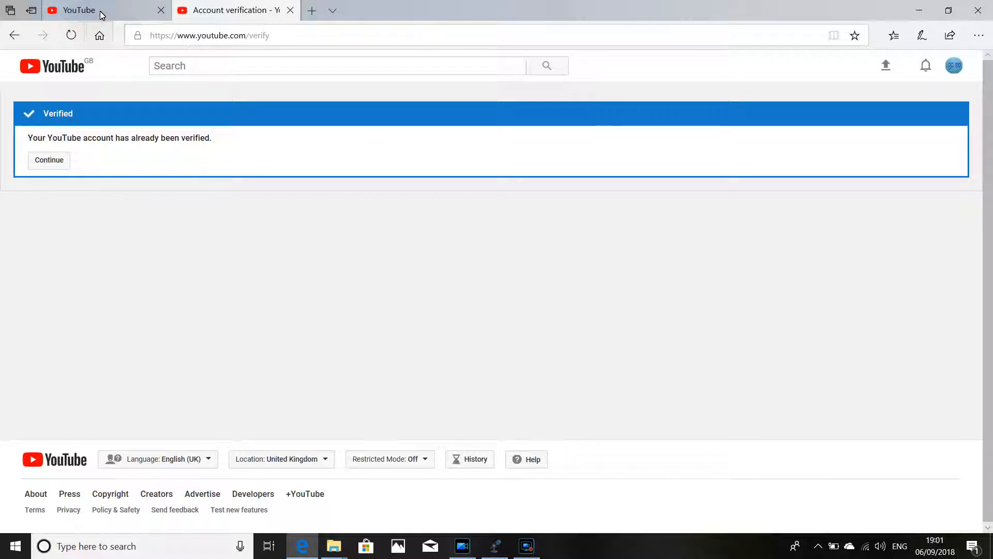
- Switch to the other YouTube tab, return to the YouTube home page, and open the account's Creator Studio dashboard
click(101, 11)
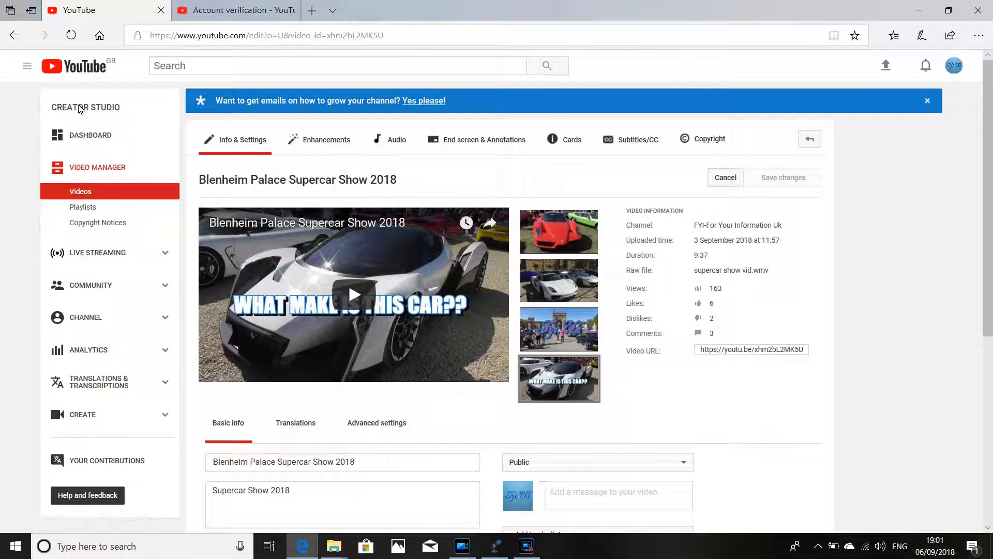
drag(50, 104, 210, 133)
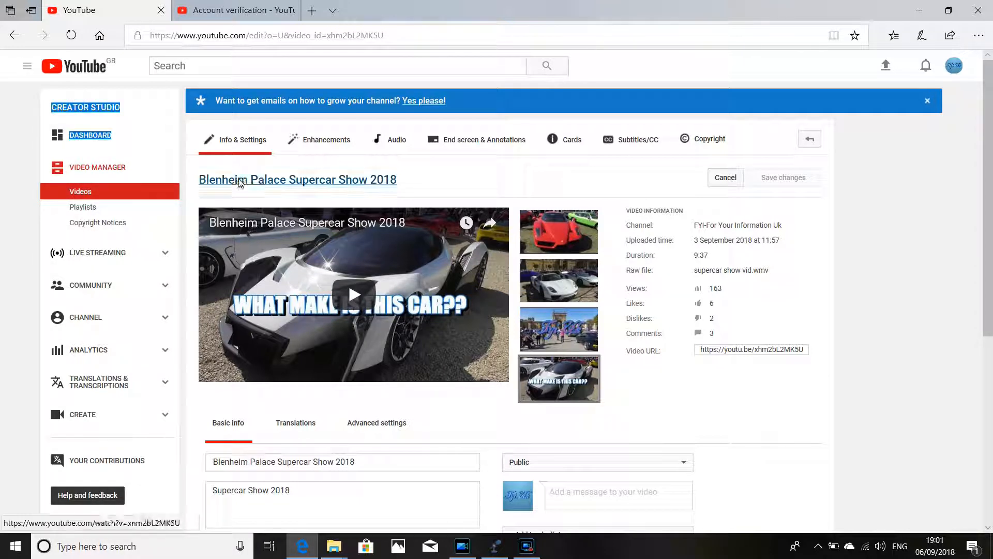
click(58, 69)
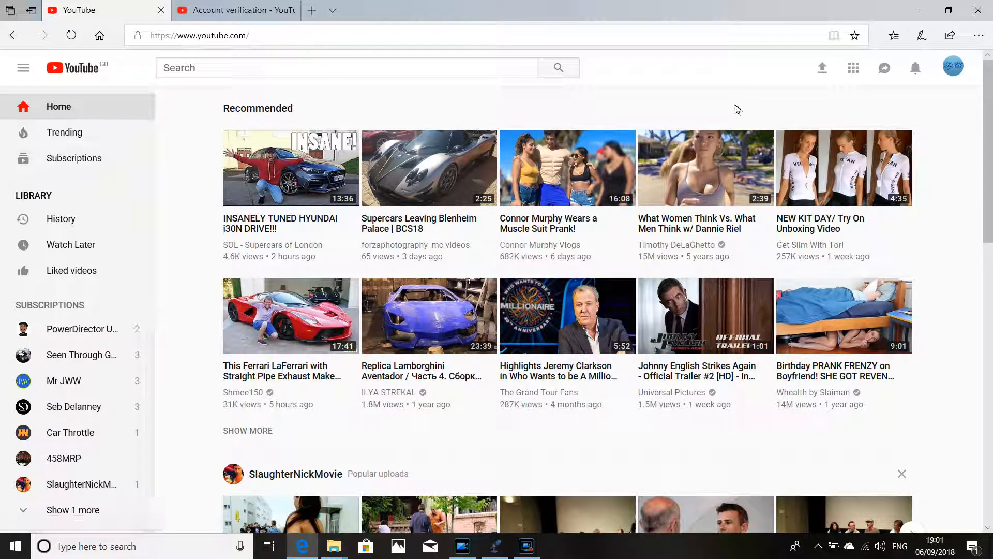
click(954, 68)
click(953, 70)
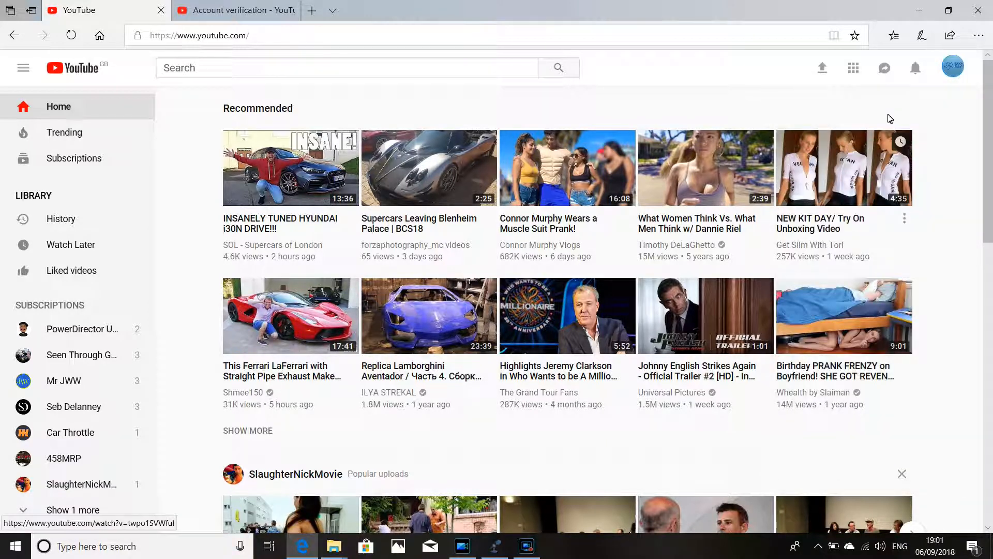
click(953, 70)
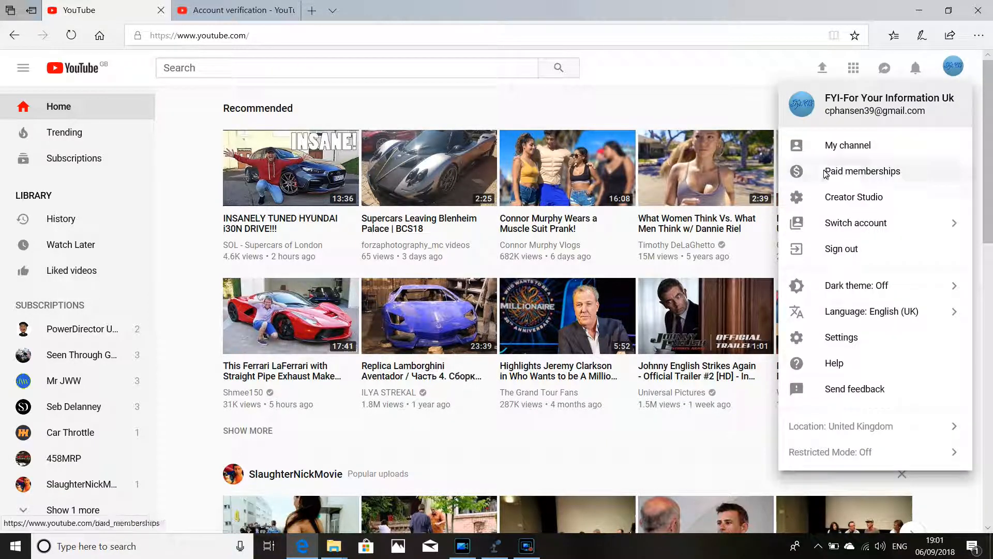
click(844, 197)
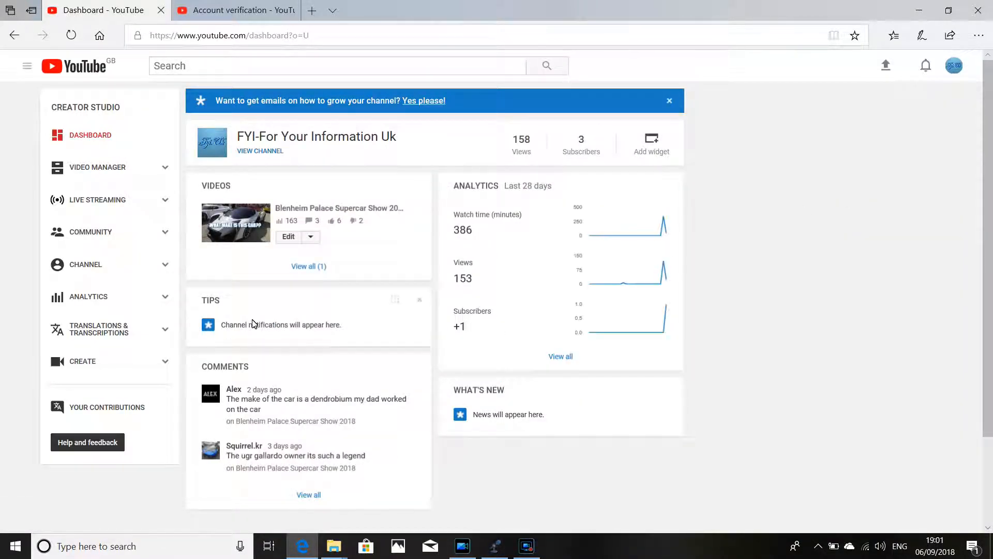
- Check the Custom thumbnails entry in the channel's Status and features, and return to the dashboard
click(82, 273)
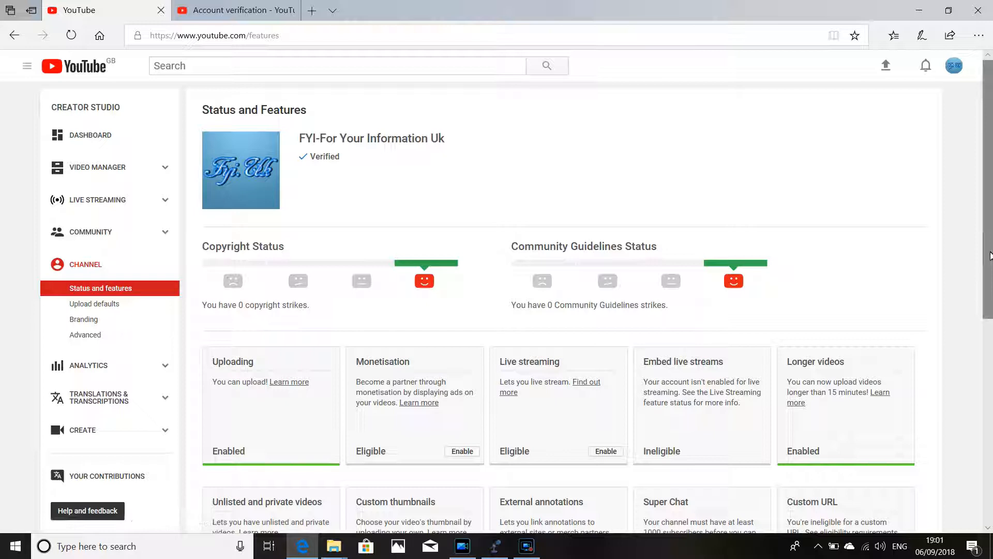
drag(989, 254, 990, 330)
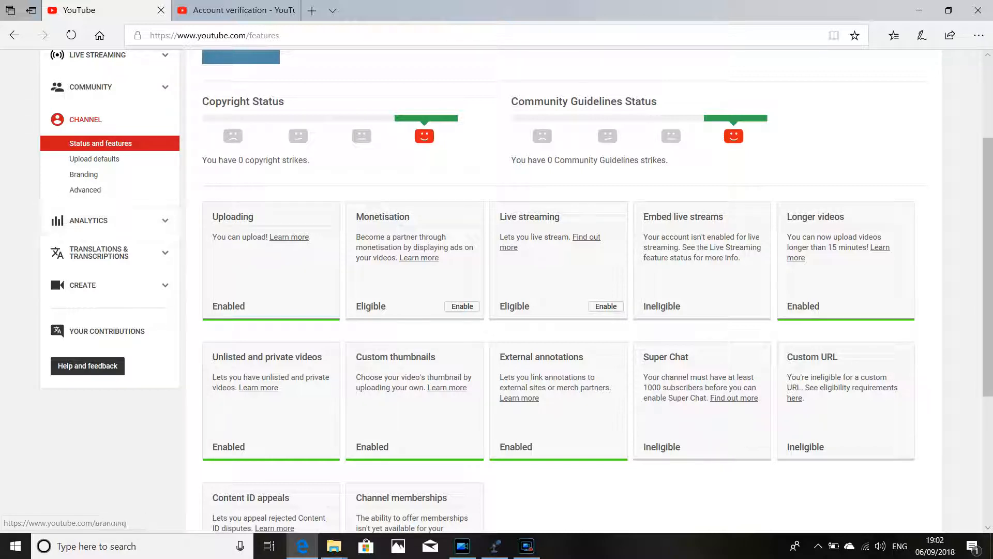
click(15, 35)
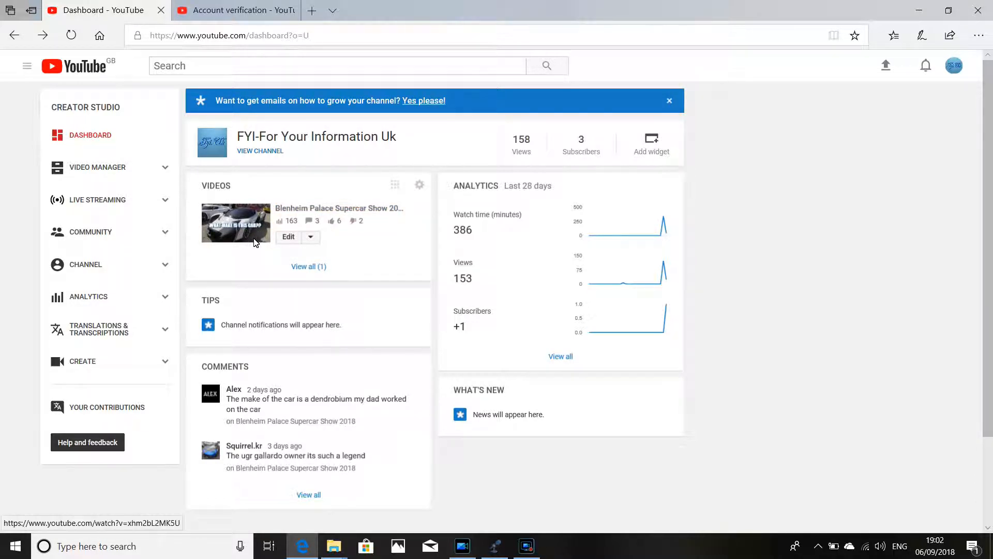
- Open "Blenheim Palace Supercar Show 2018" for editing and try to replace its custom thumbnail with "surf dude 123" from Pictures
click(291, 237)
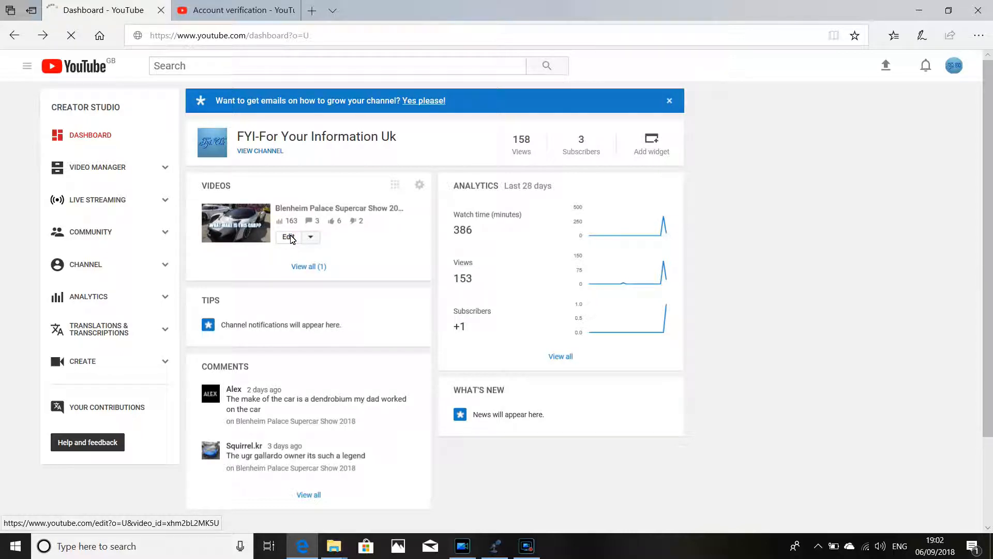
mouse_move(561, 379)
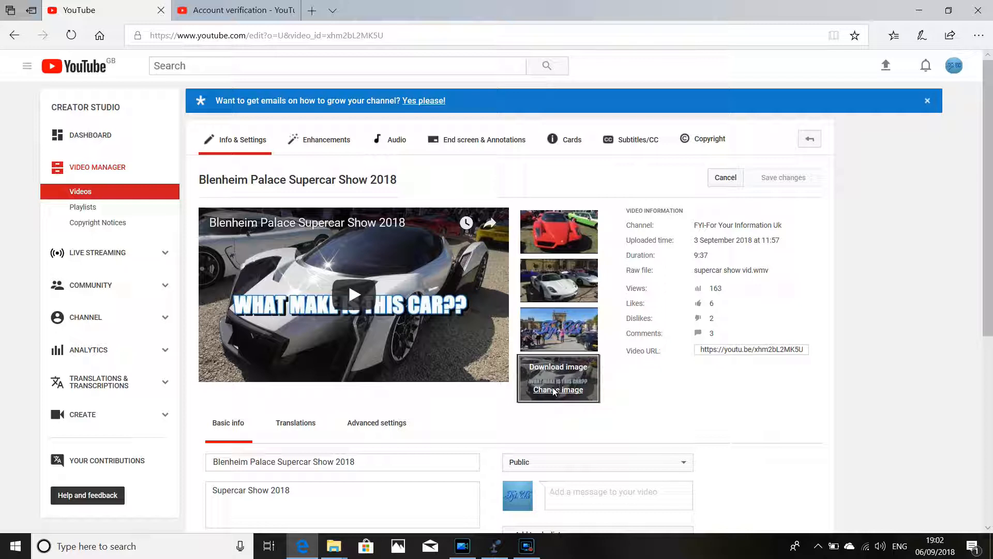
click(553, 391)
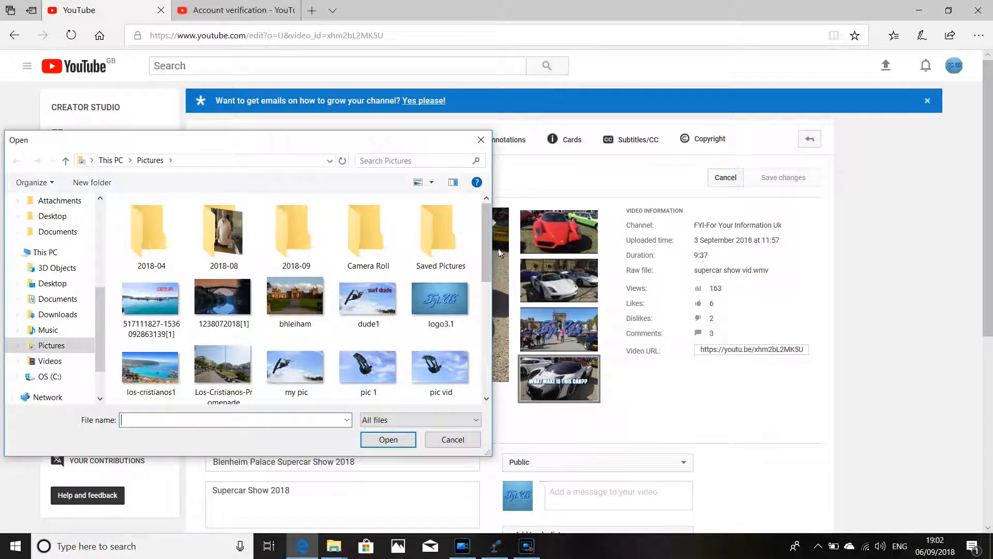
drag(485, 256, 486, 364)
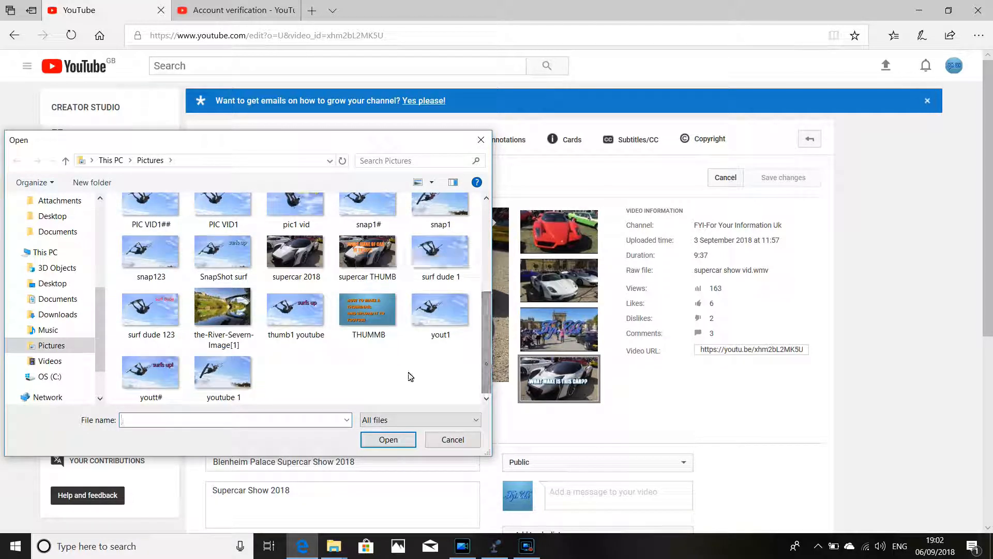
click(145, 321)
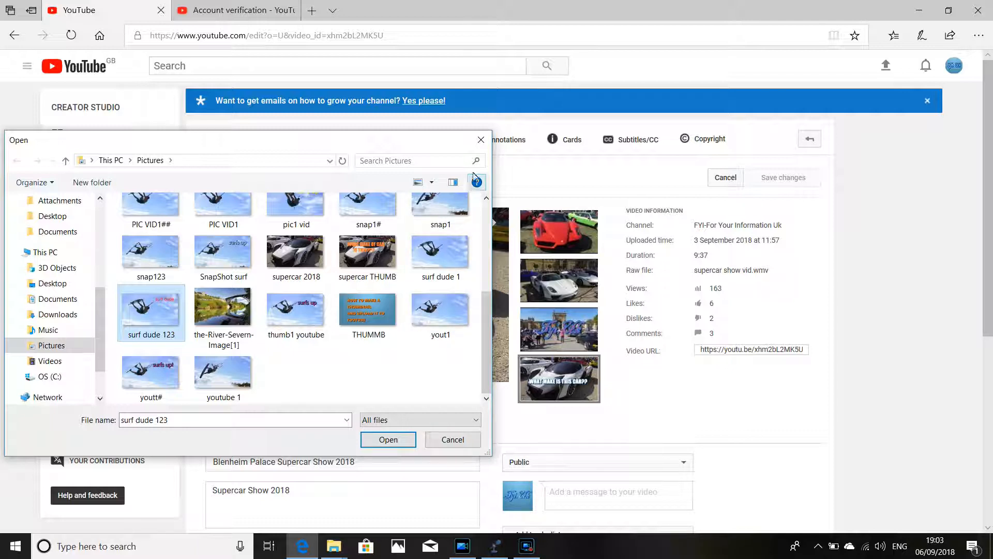
click(481, 139)
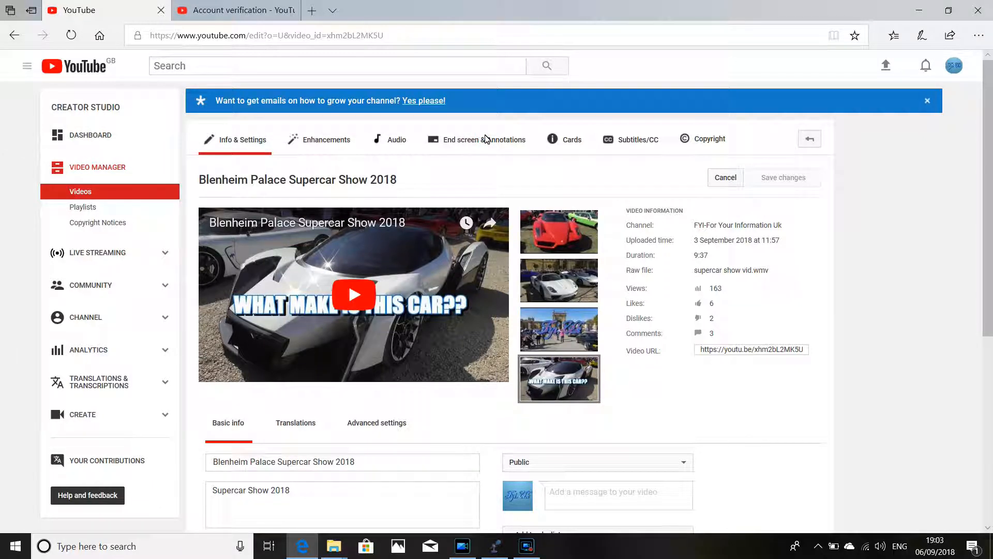